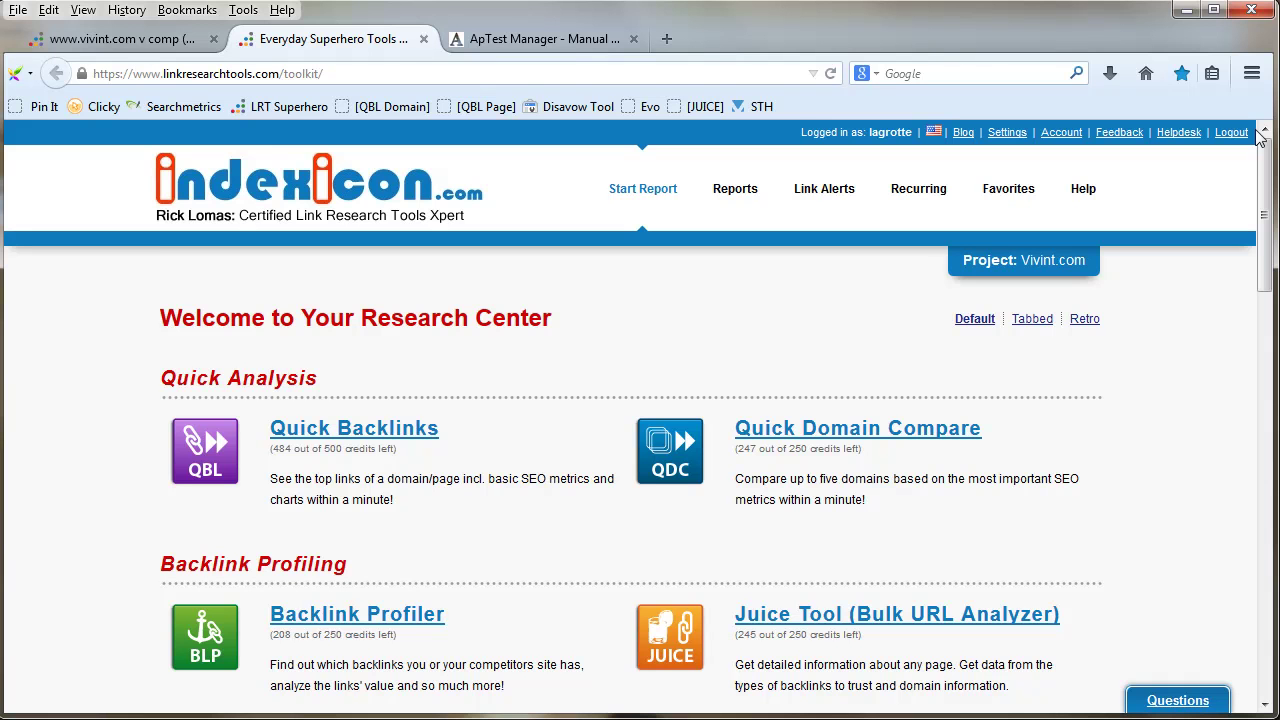
- Look through the toolkit's Link Monitoring and Site Audit sections to locate the Strongest Sub Pages Tool
drag(1265, 215, 1265, 625)
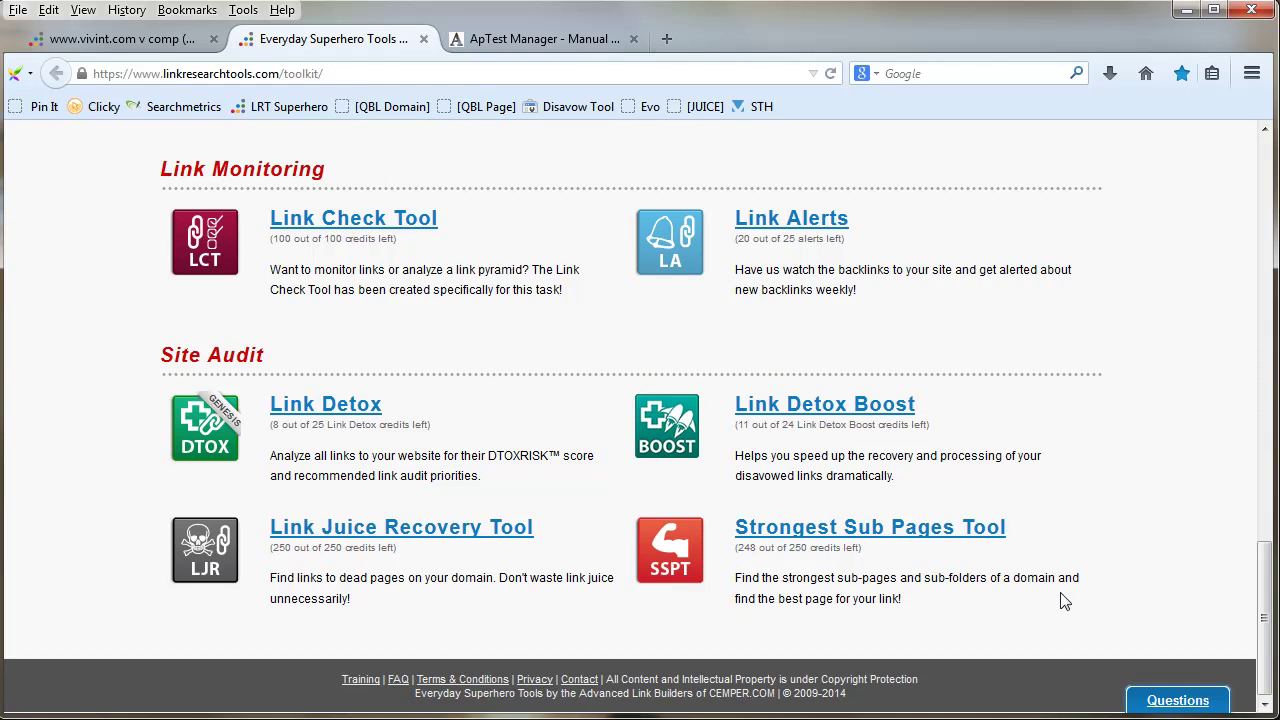
scroll(1250, 580, up, 1)
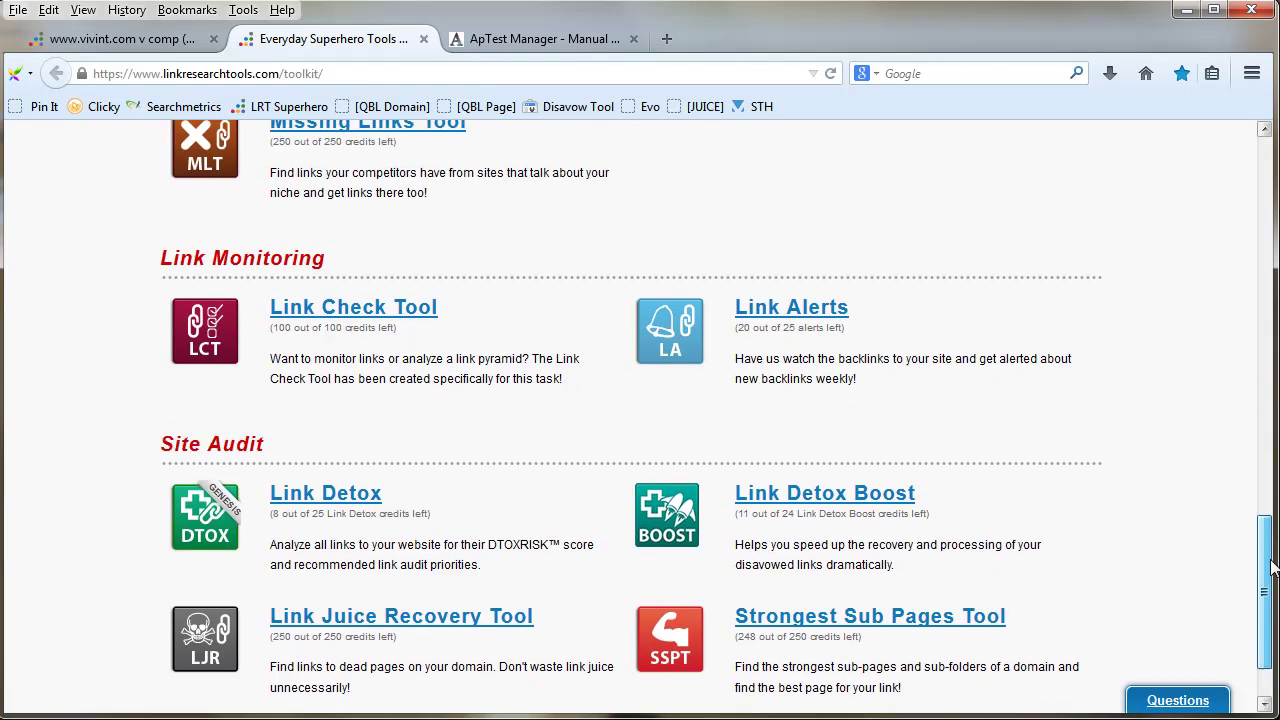
scroll(1248, 590, down, 1)
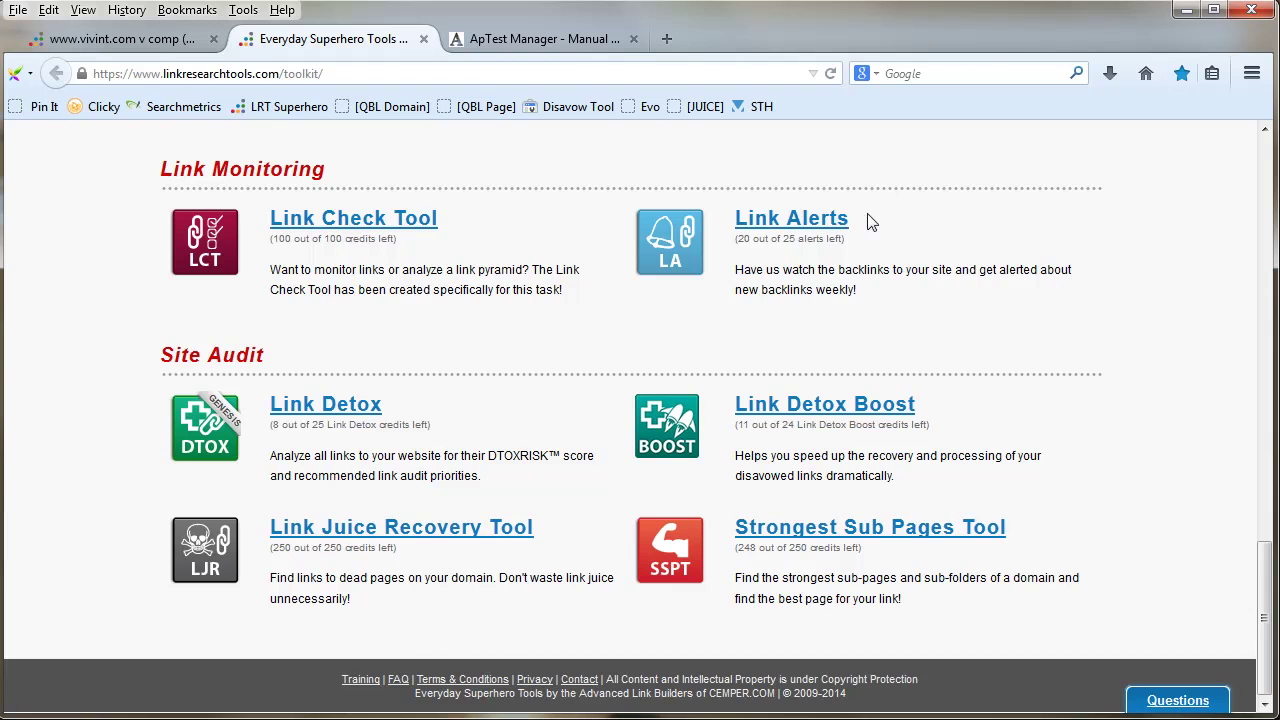
click(104, 45)
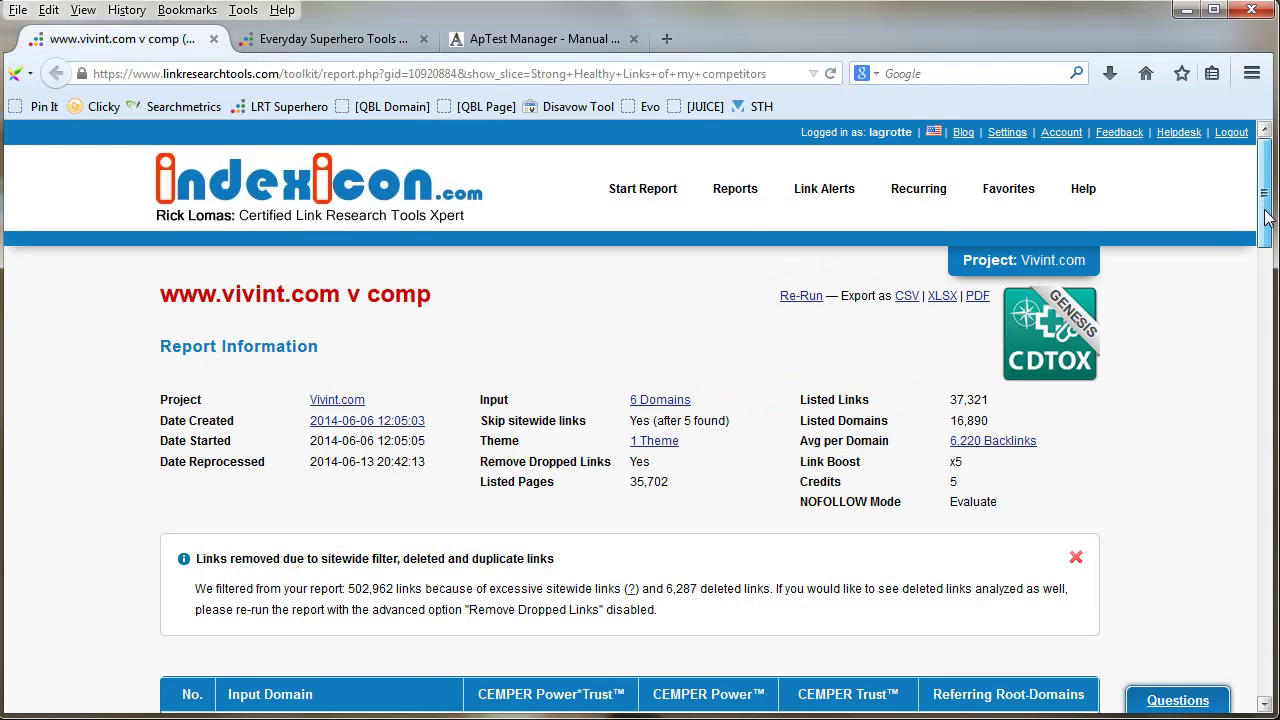
scroll(1265, 218, down, 2)
scroll(1265, 222, up, 2)
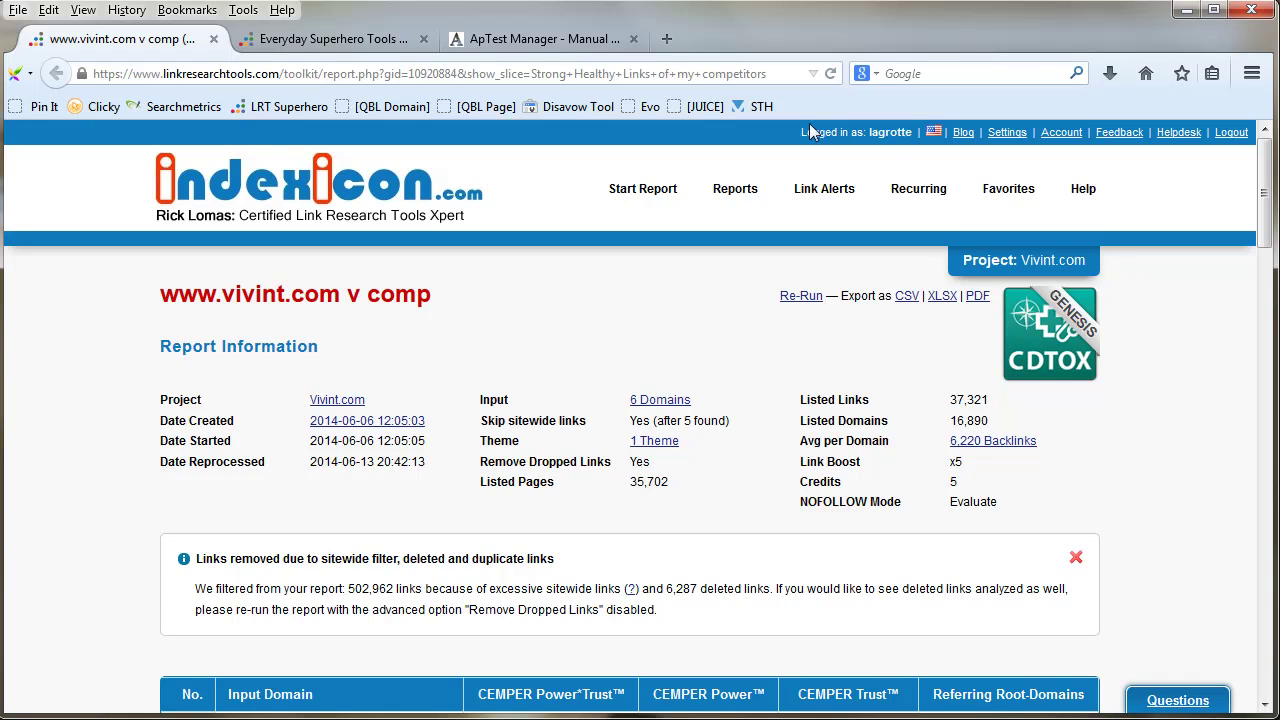
scroll(1263, 225, down, 2)
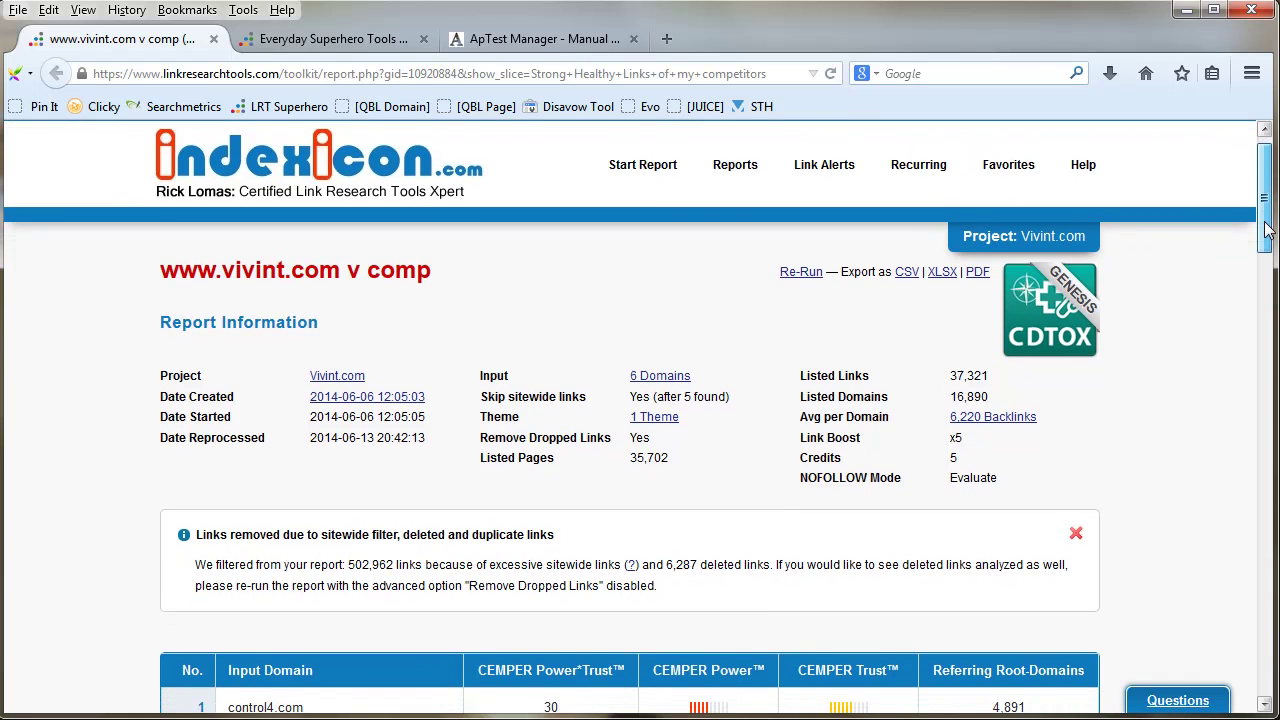
scroll(1265, 237, up, 2)
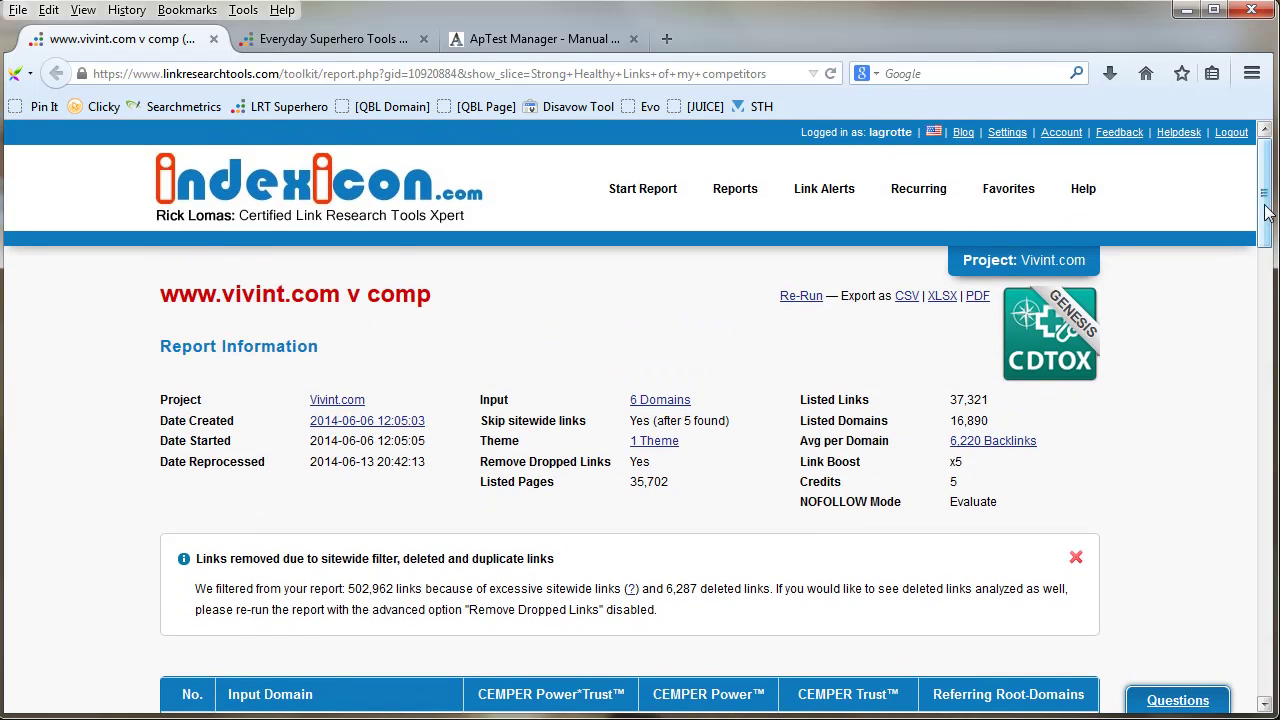
drag(1264, 219, 1244, 566)
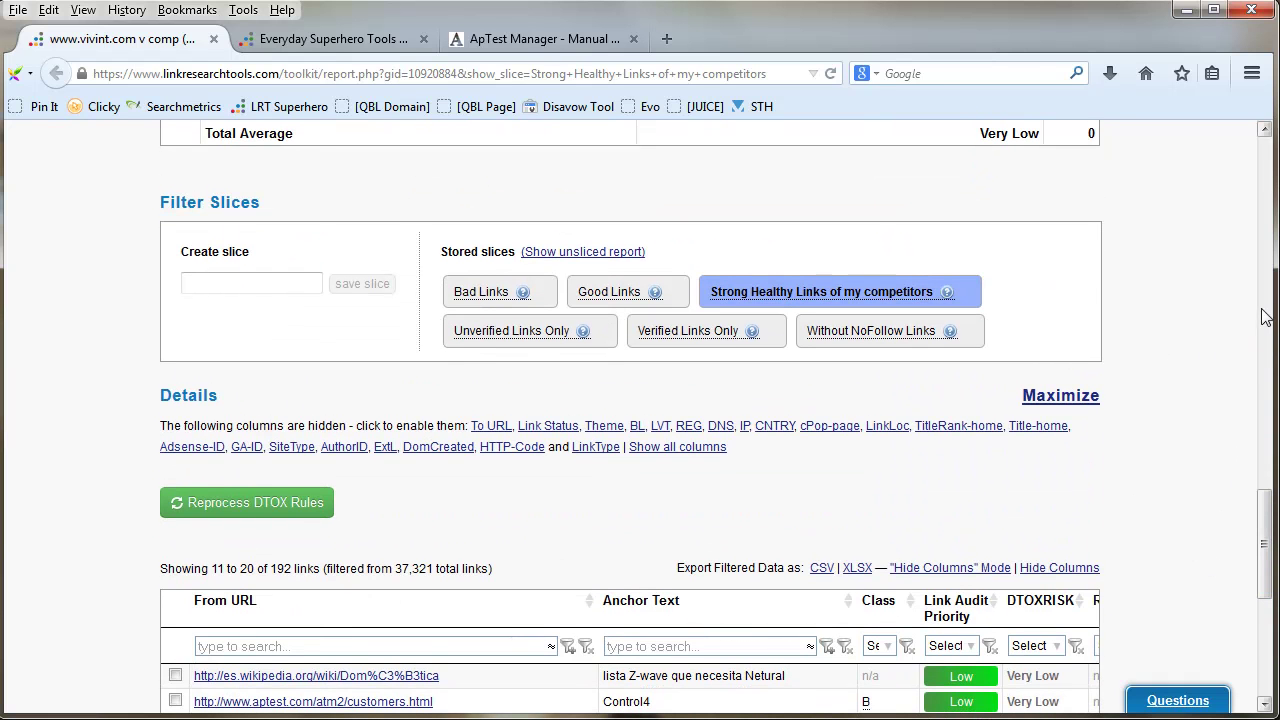
drag(1266, 545, 1266, 610)
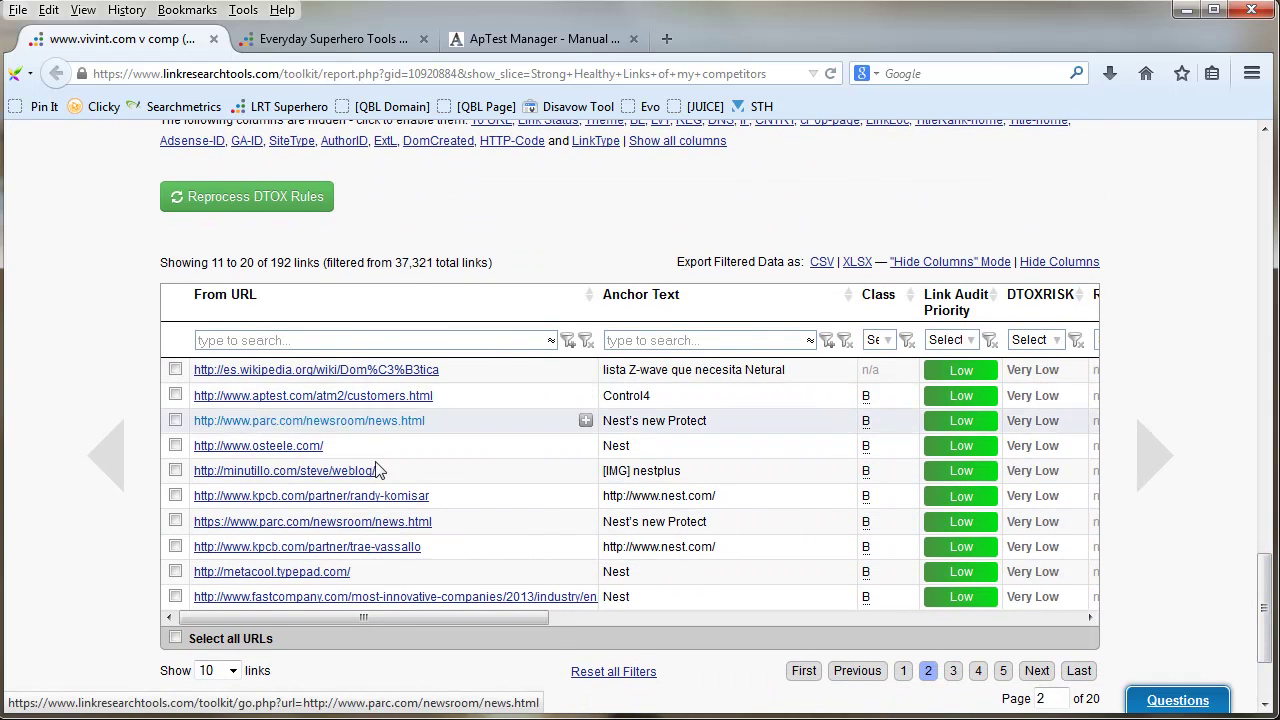
drag(434, 621, 877, 617)
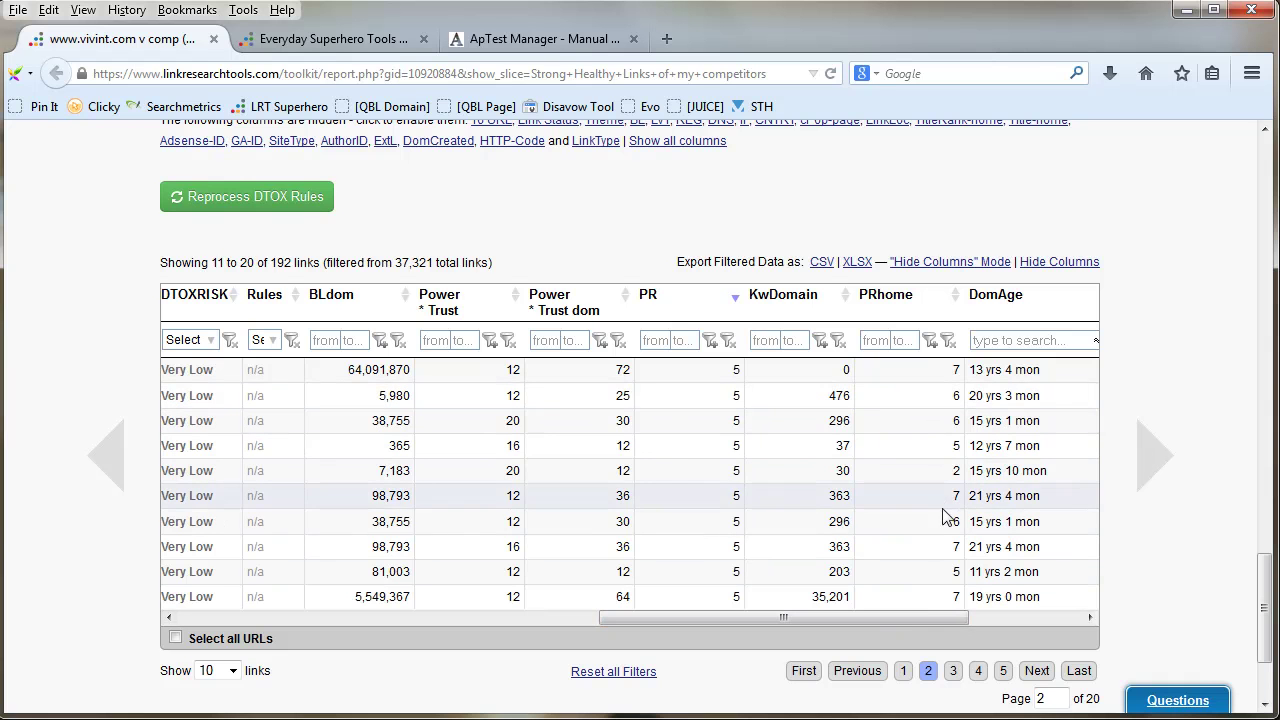
drag(882, 618, 300, 651)
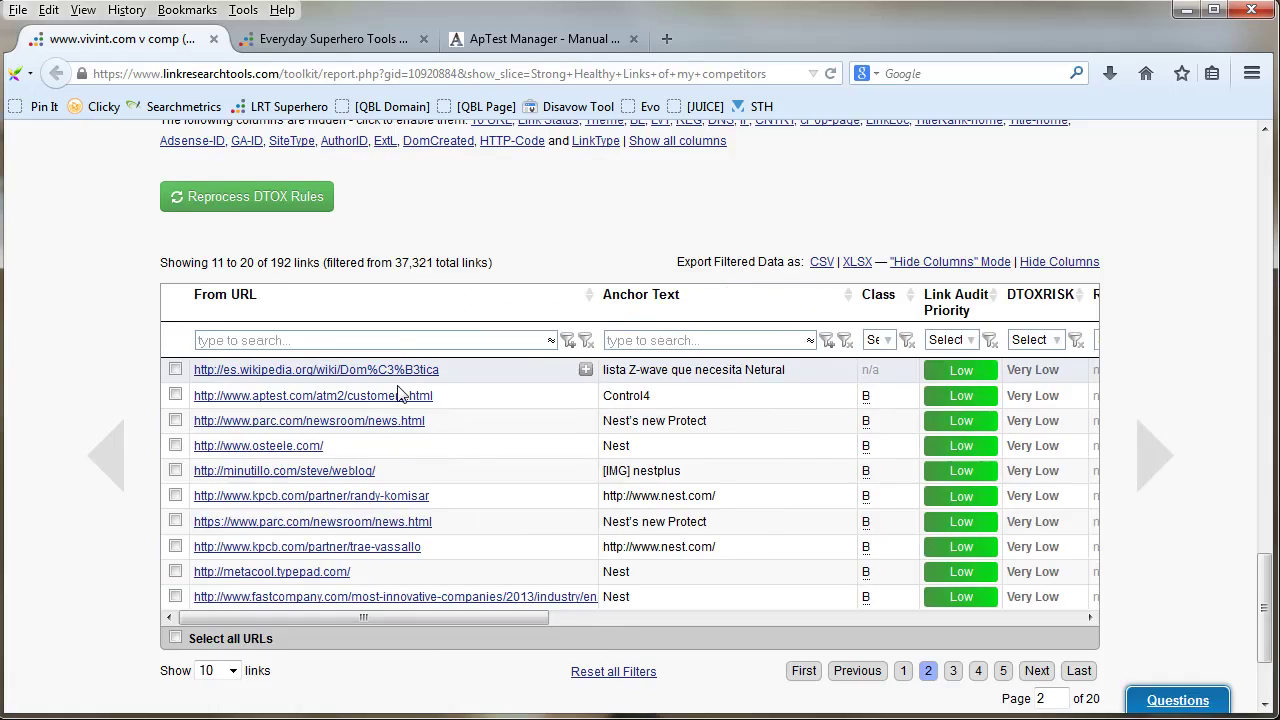
- Check the ApTest customers page for the Control4 entry, and return to the competitor link report
click(540, 38)
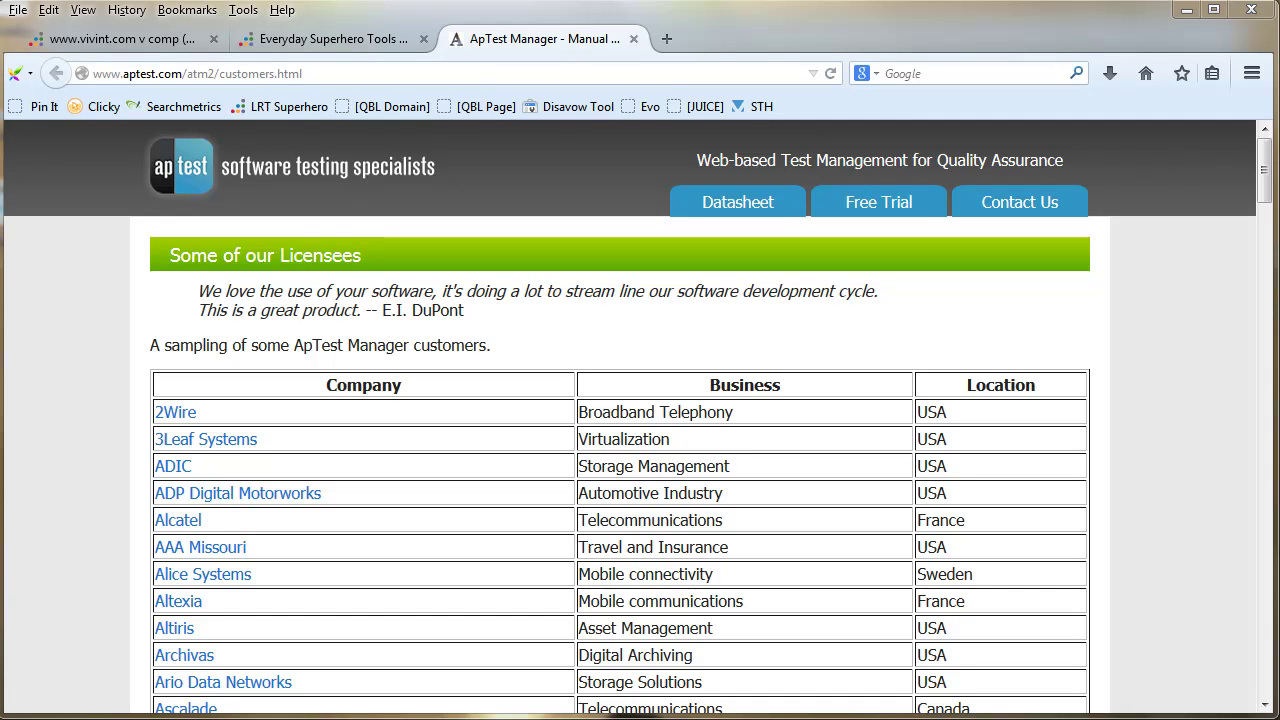
drag(1264, 172, 1265, 285)
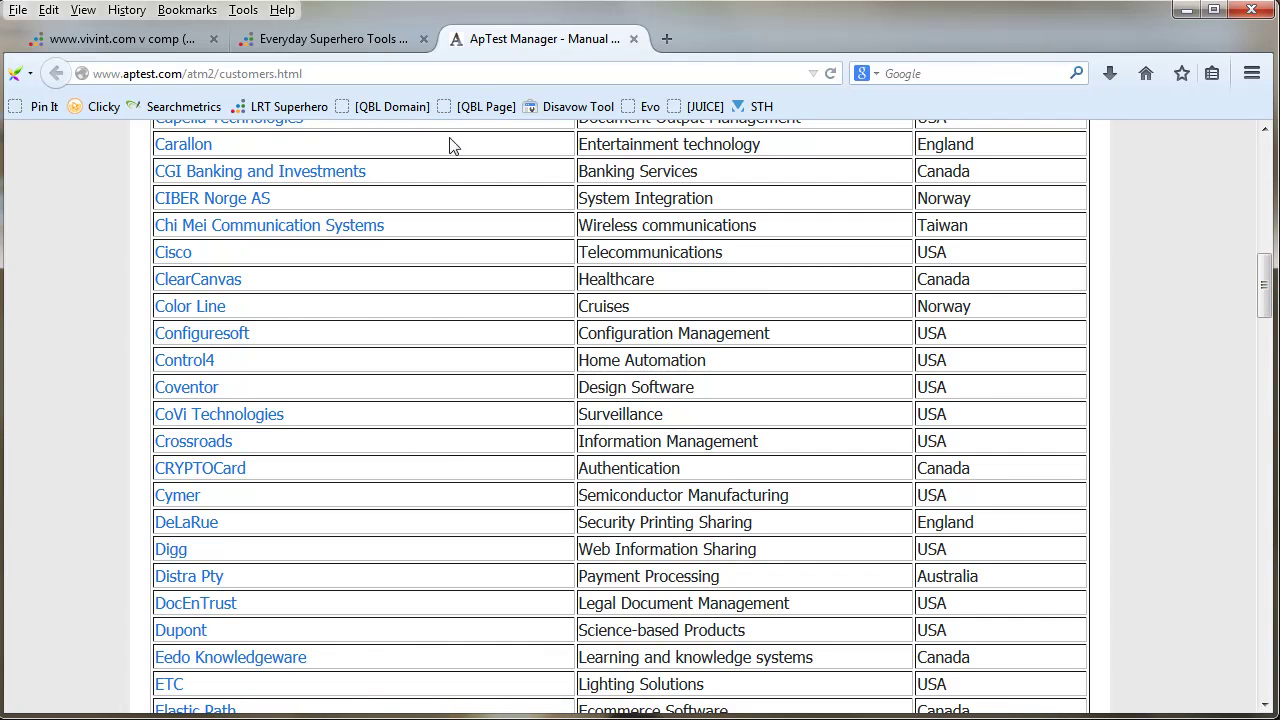
click(110, 40)
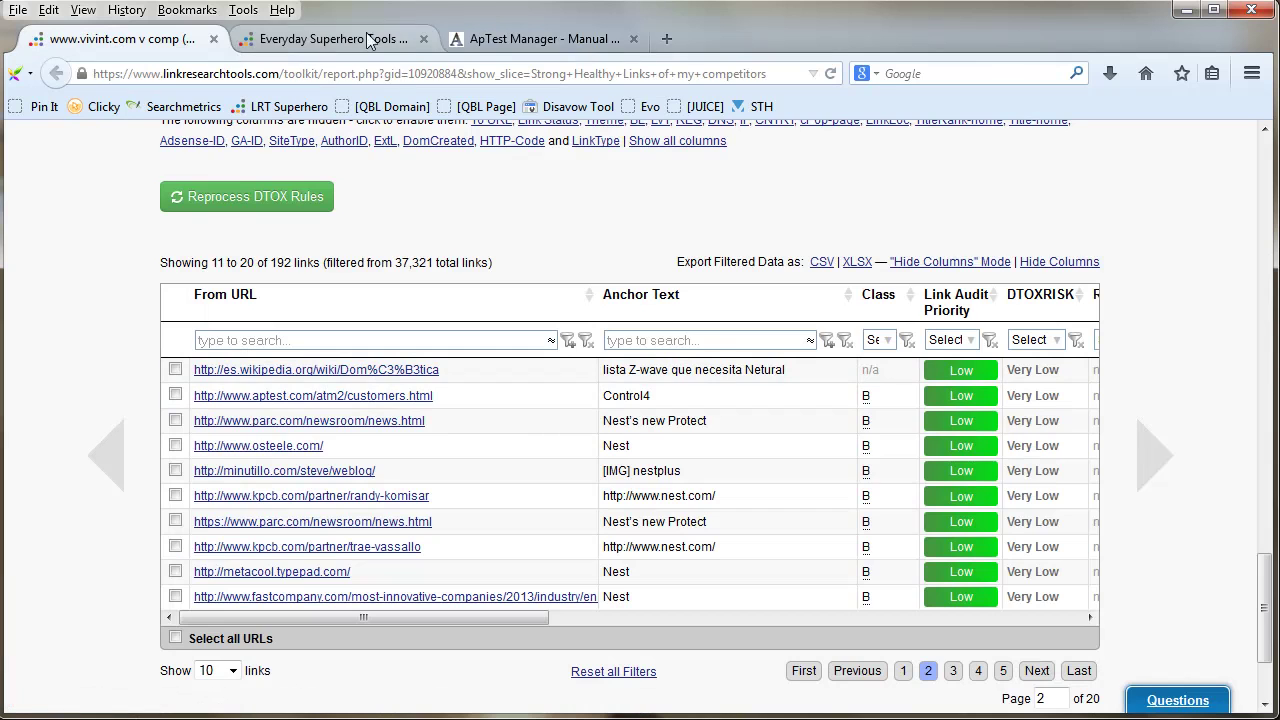
click(527, 42)
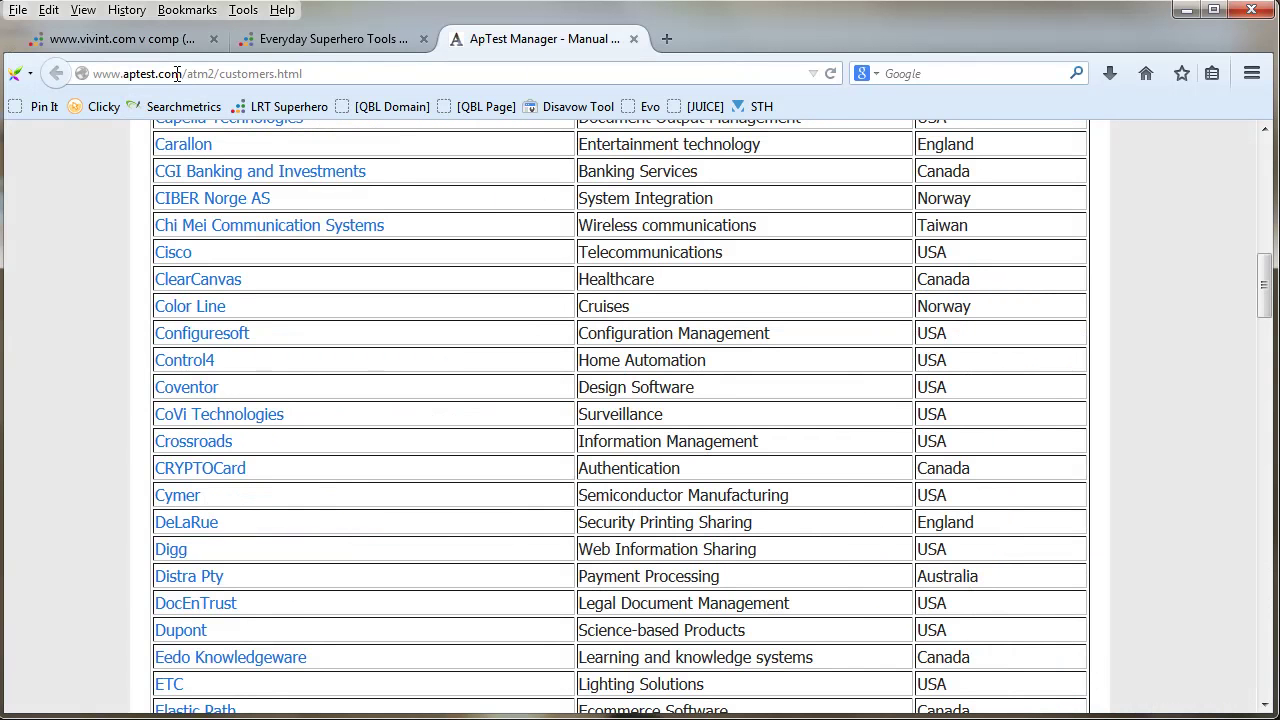
drag(182, 77, 78, 77)
key(ctrl+c)
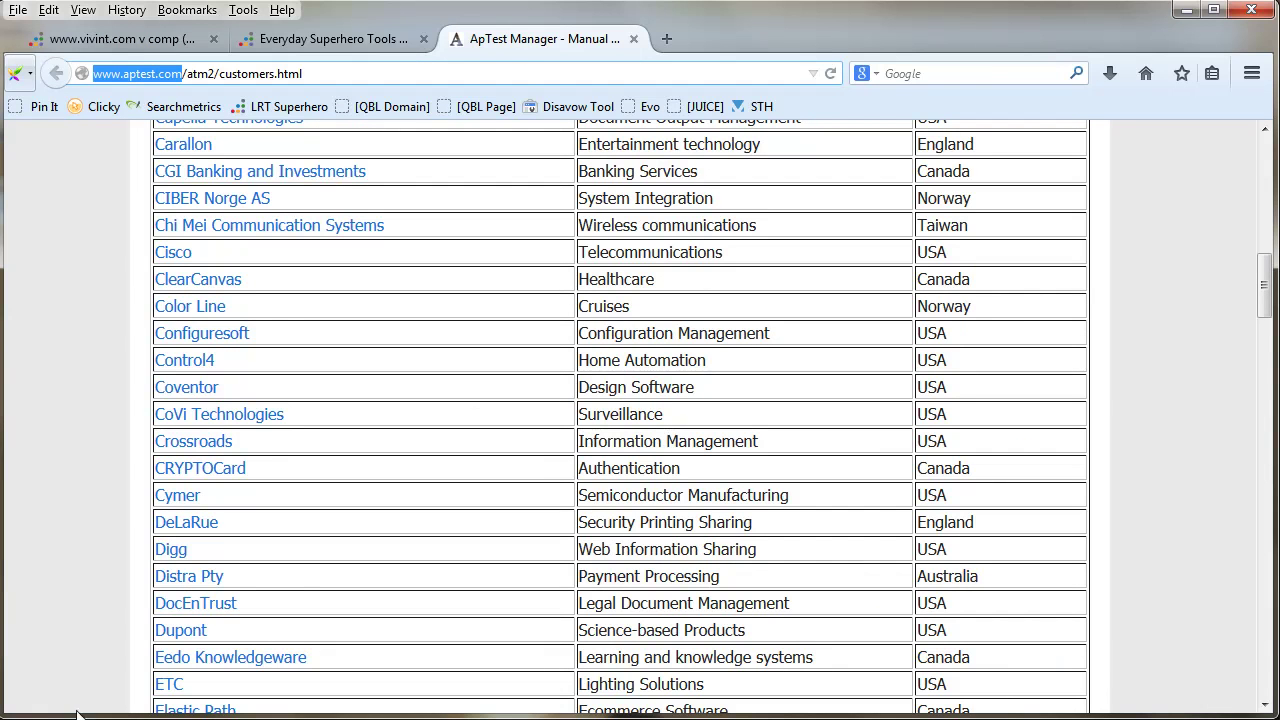
scroll(1264, 295, up, 10)
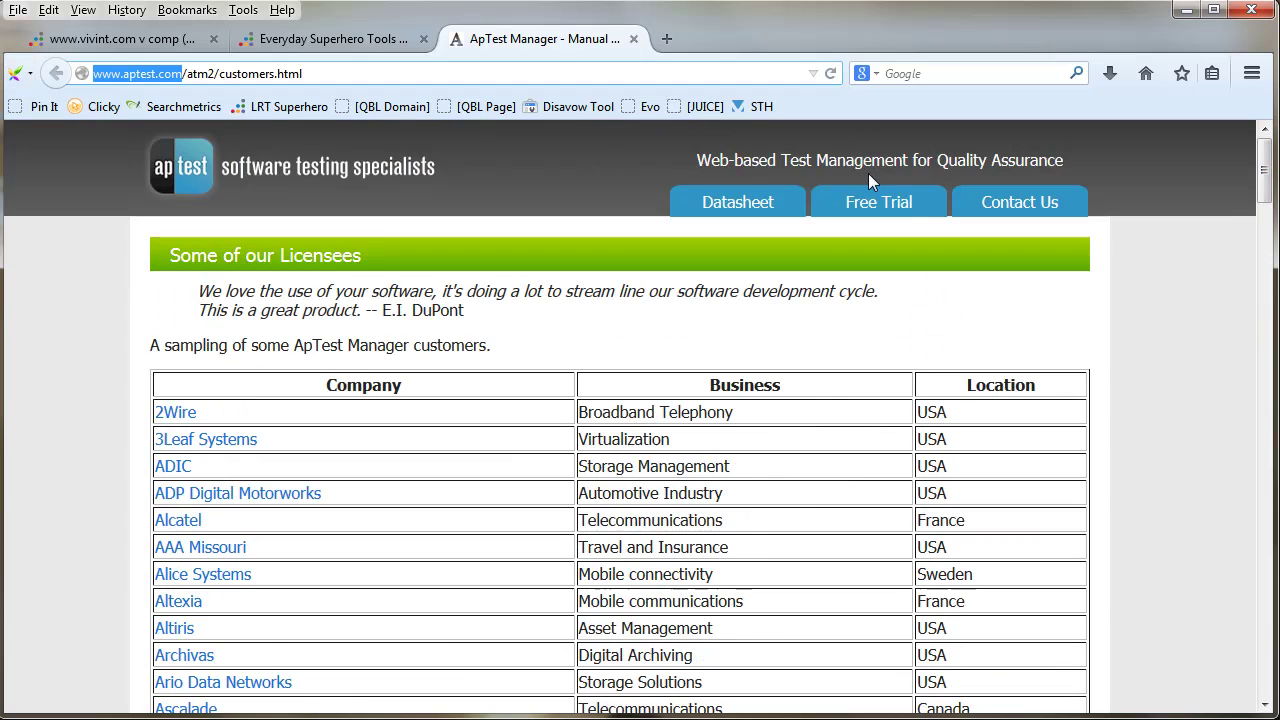
click(333, 40)
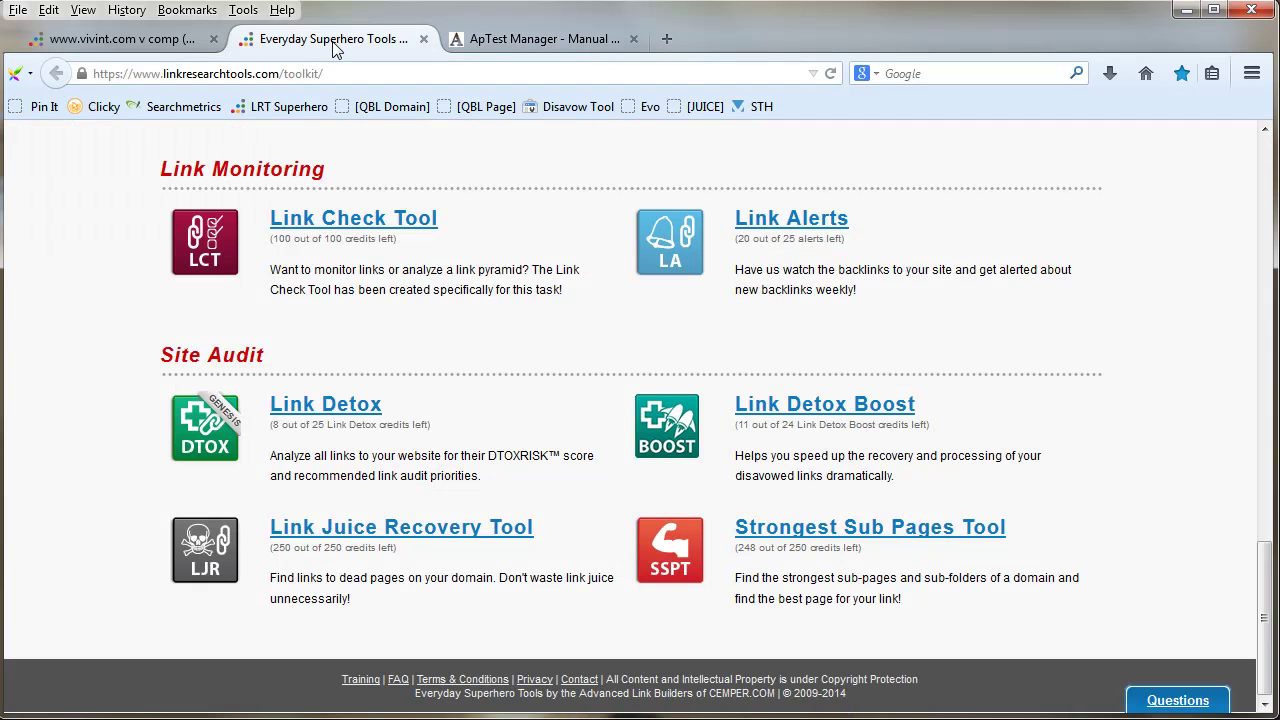
click(864, 536)
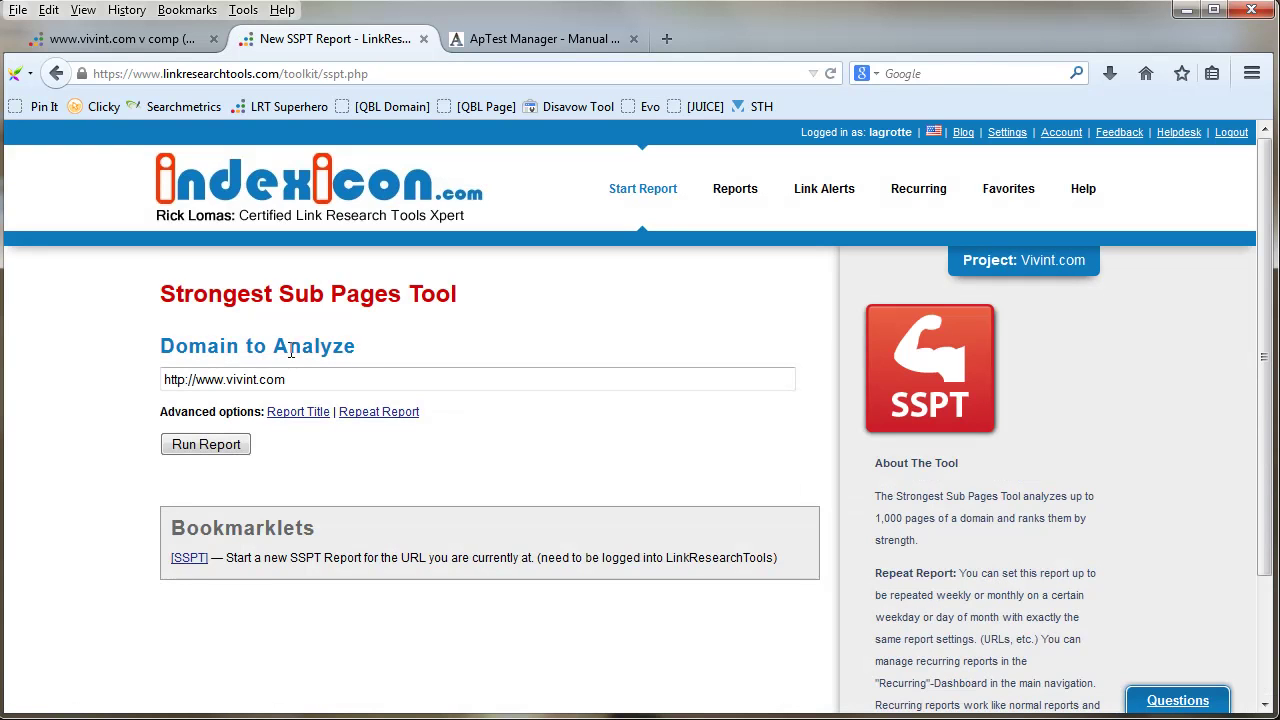
click(306, 387)
drag(308, 381, 103, 380)
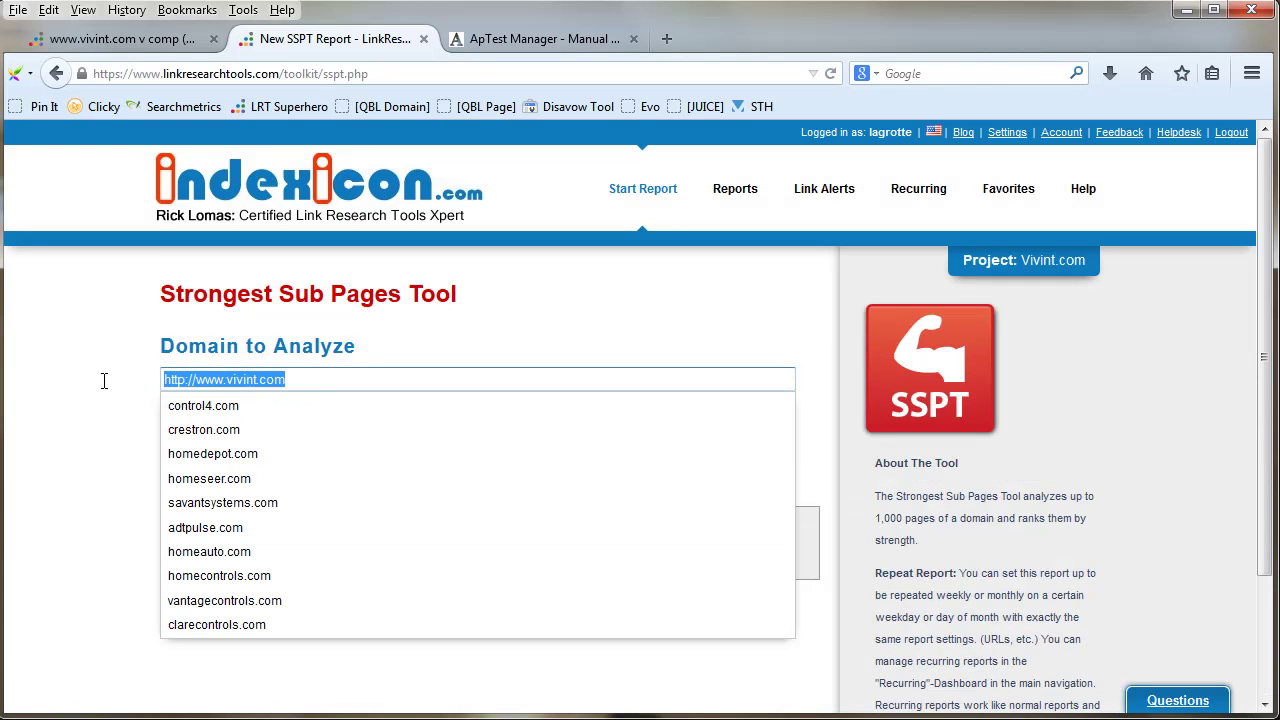
key(ctrl+v)
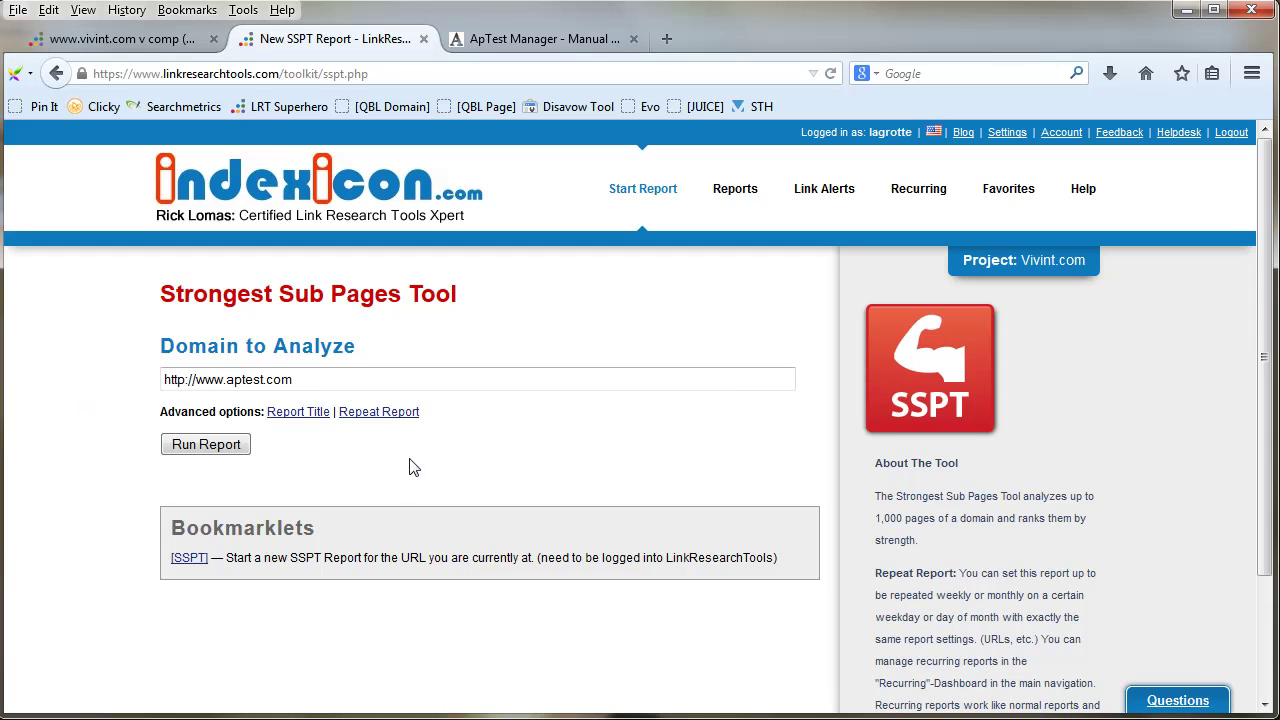
click(215, 452)
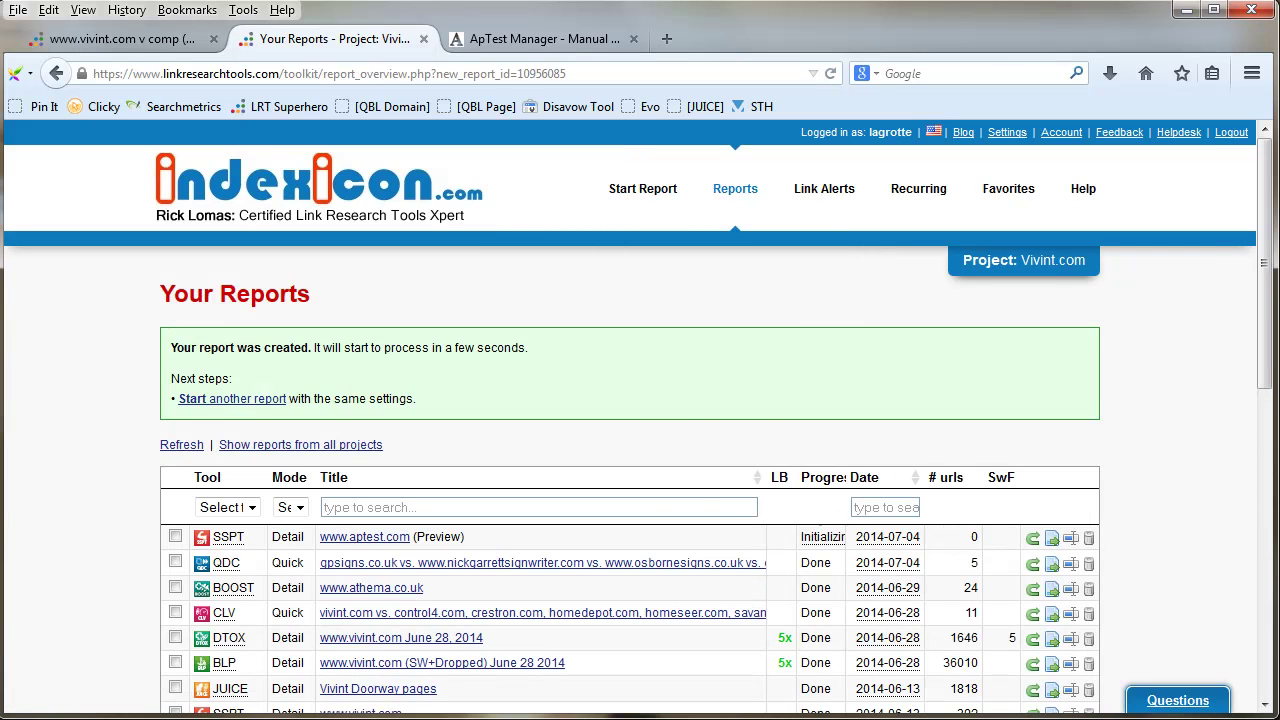
scroll(1235, 240, up, 3)
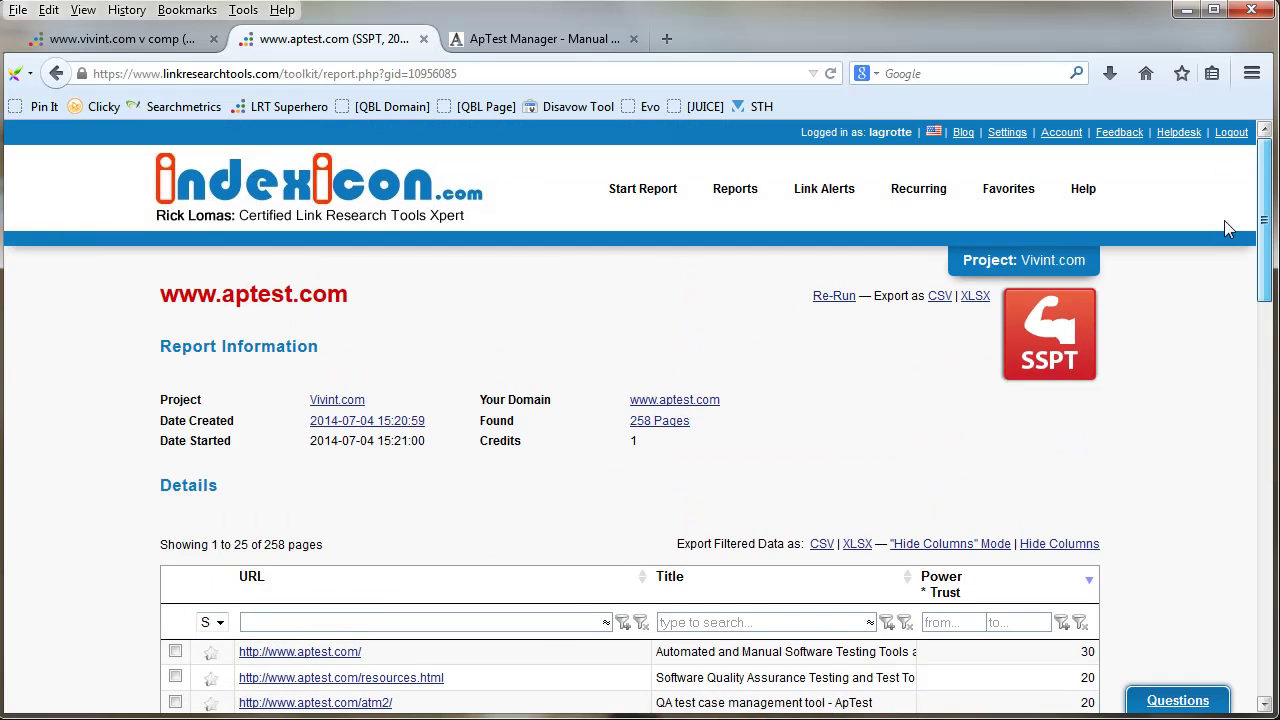
scroll(1235, 250, down, 5)
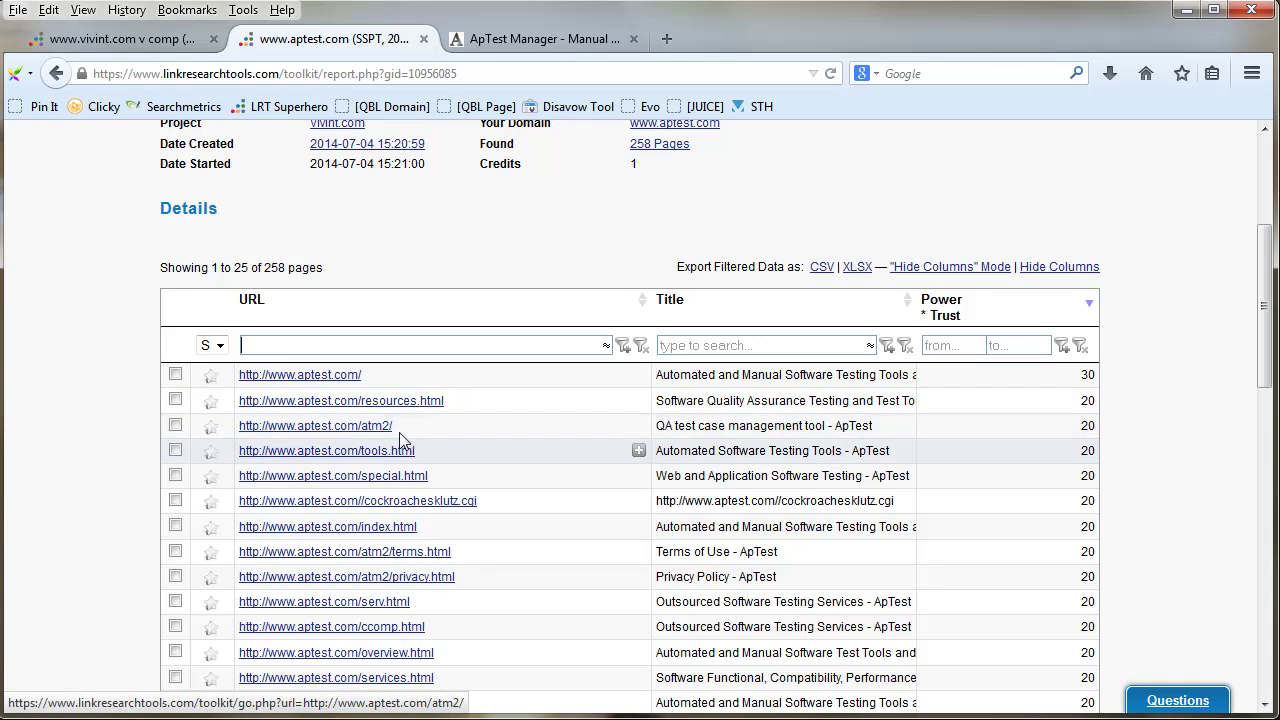
click(532, 39)
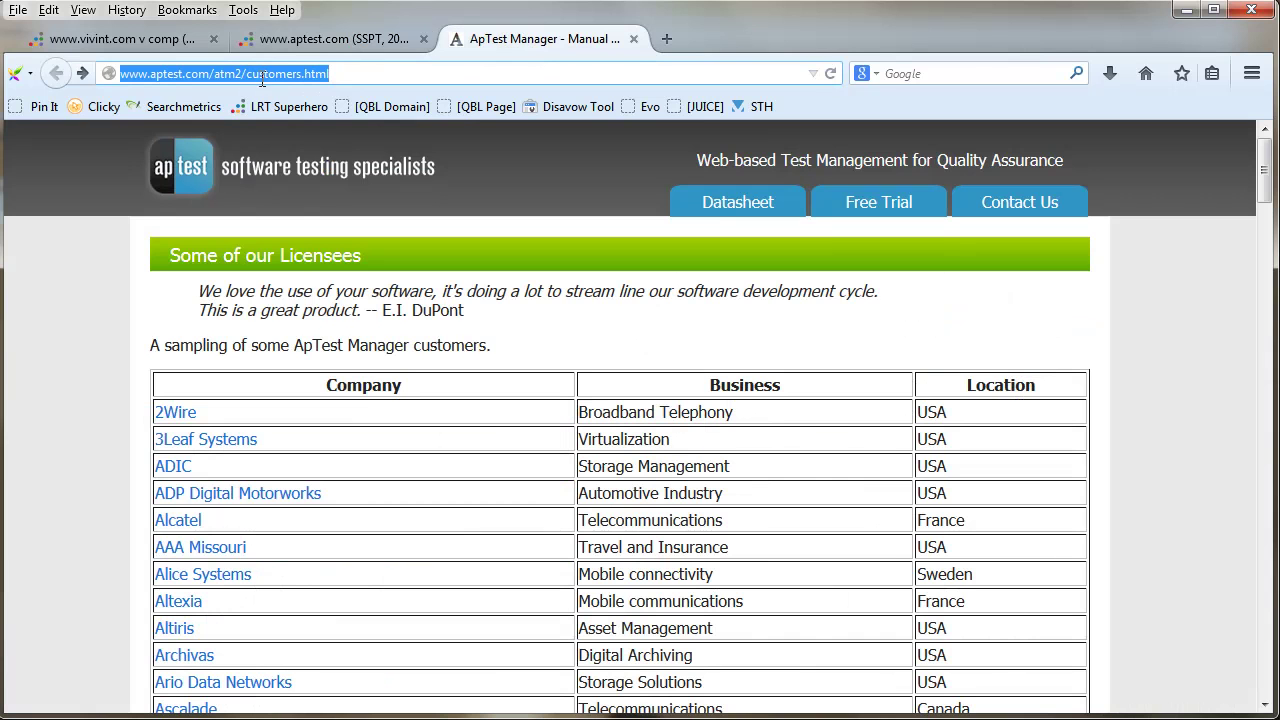
click(362, 42)
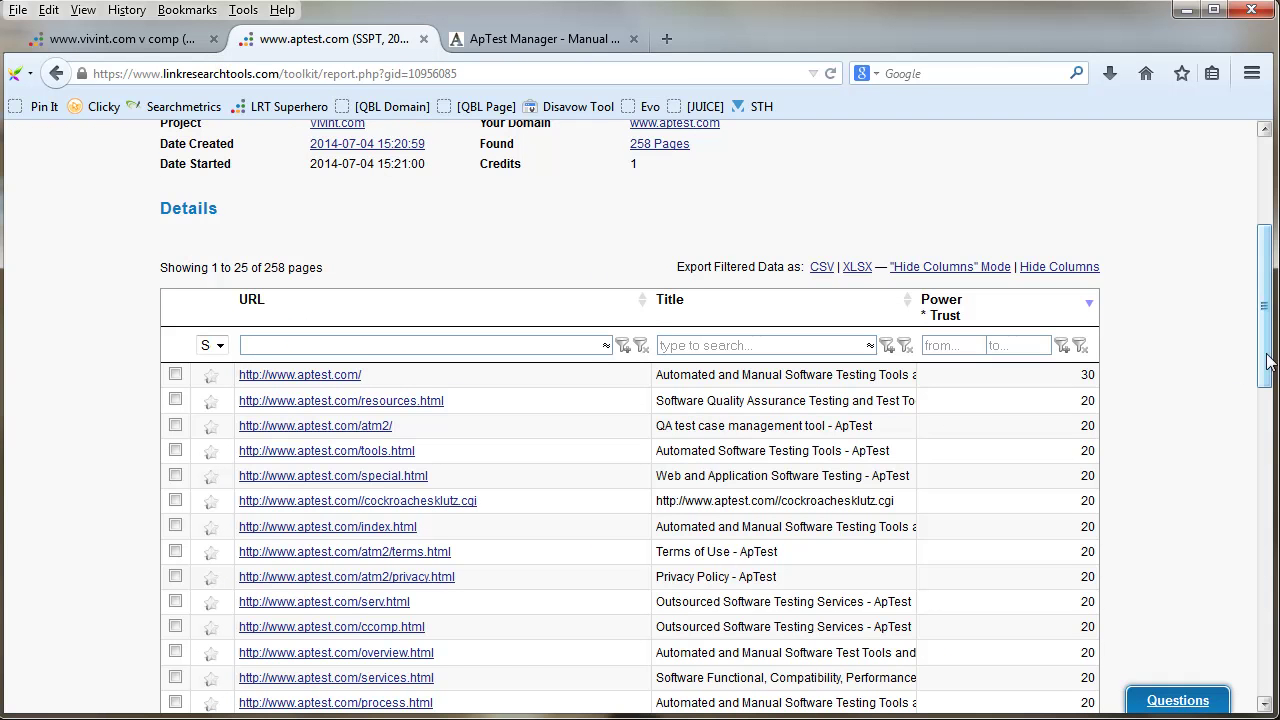
drag(1262, 362, 1190, 510)
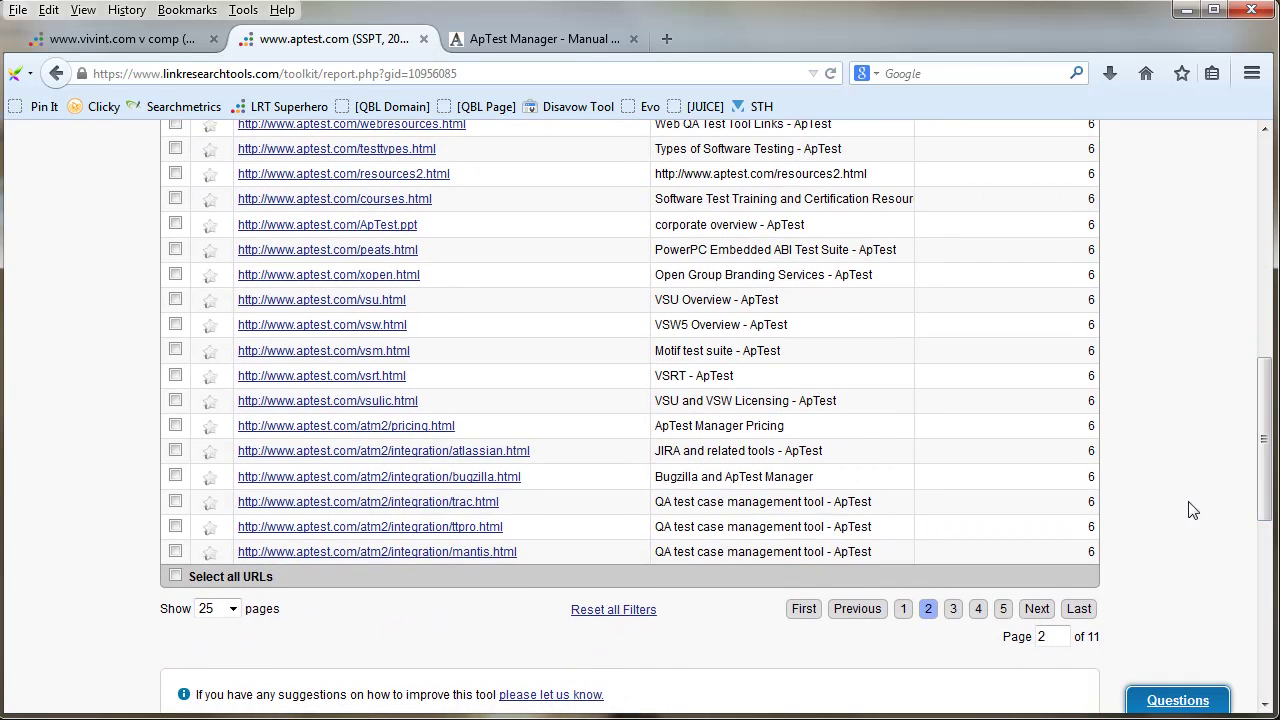
drag(1249, 478, 1252, 358)
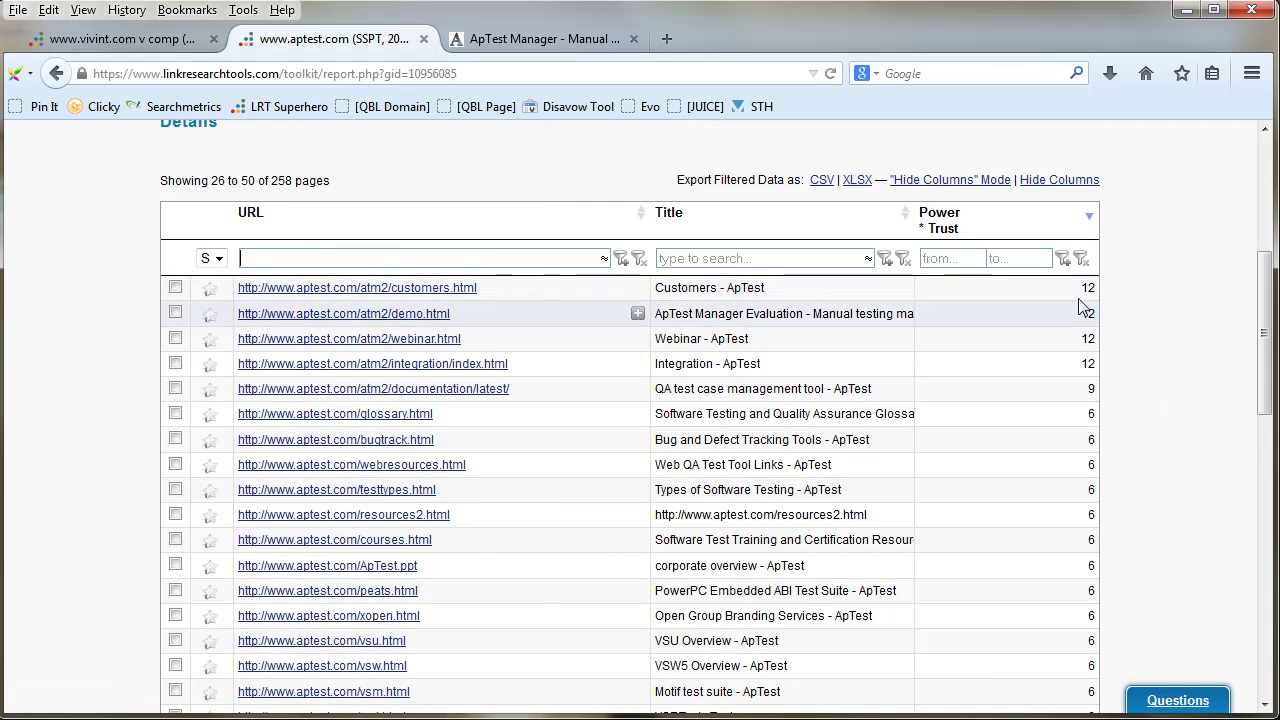
- Go from the ApTest customers page to the site's home page, inspect its content and close it
key(ctrl+Tab)
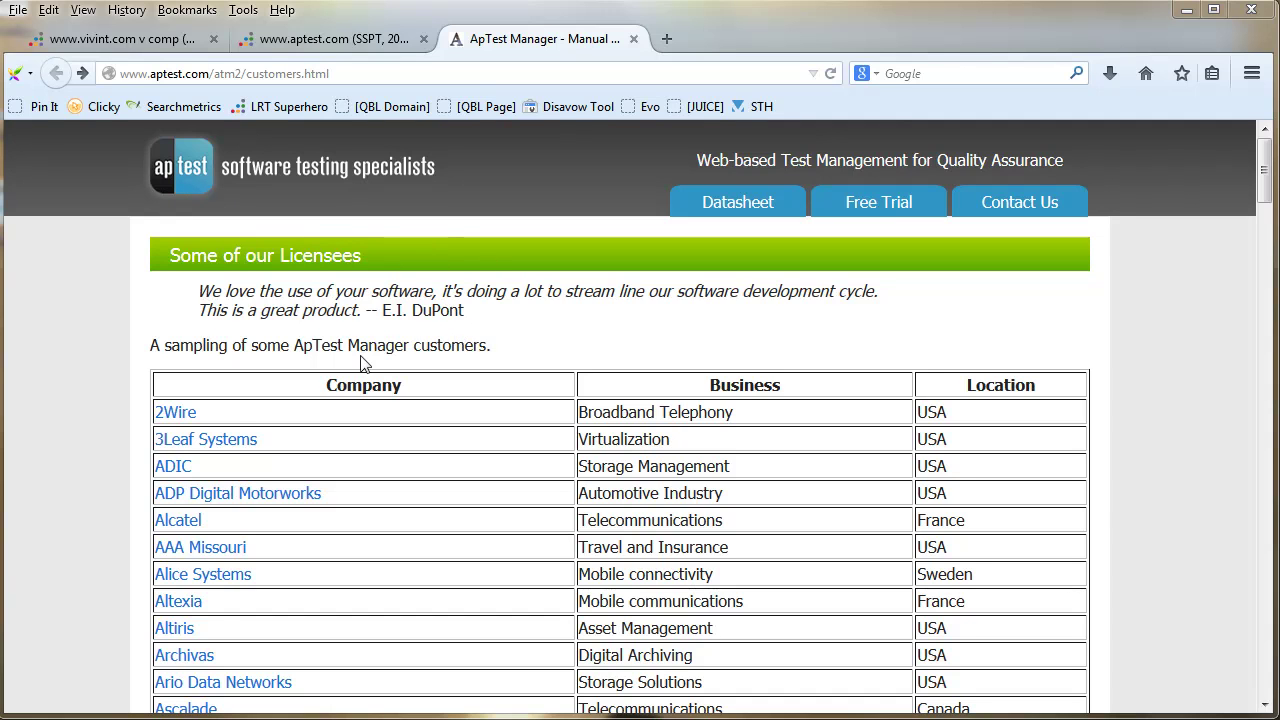
click(210, 178)
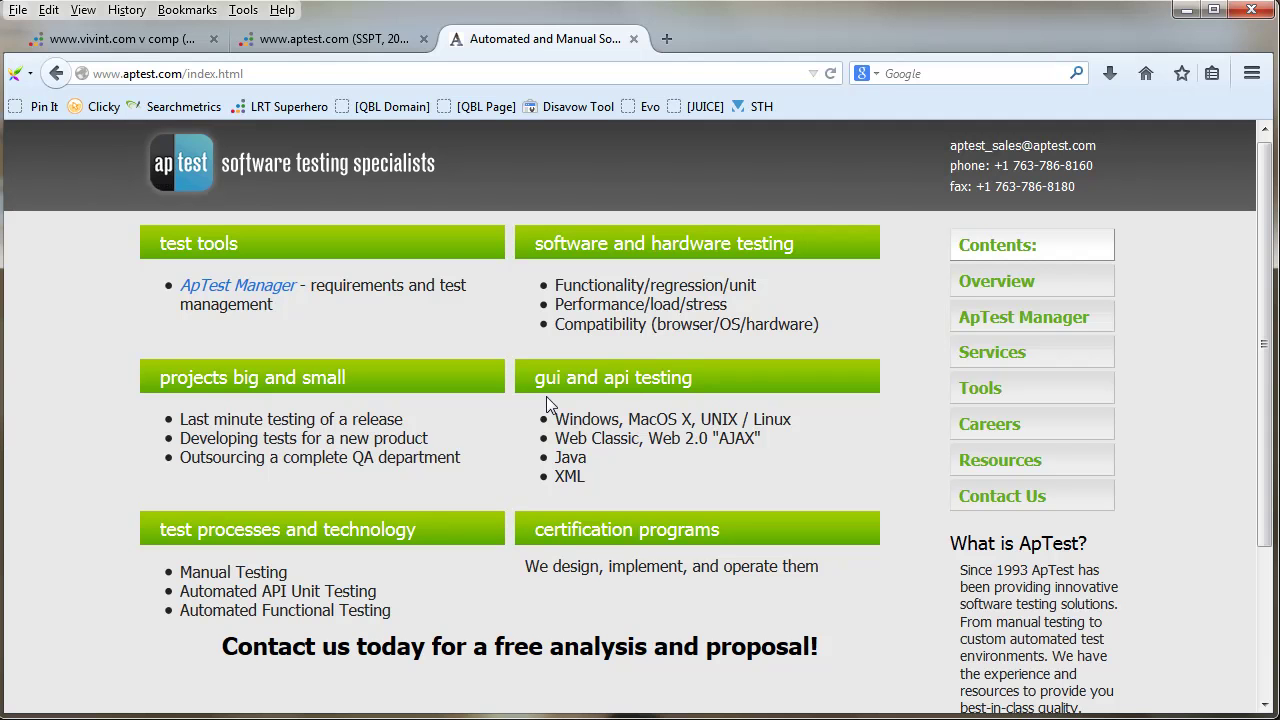
click(634, 39)
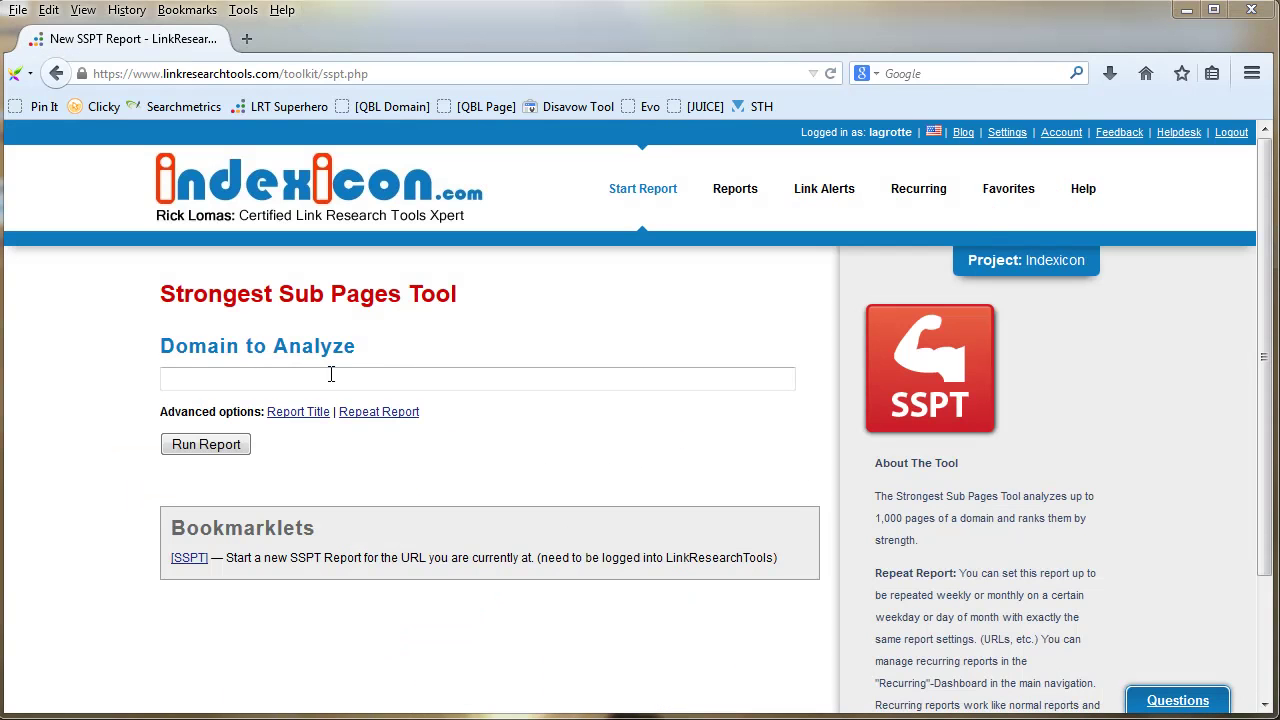
click(337, 380)
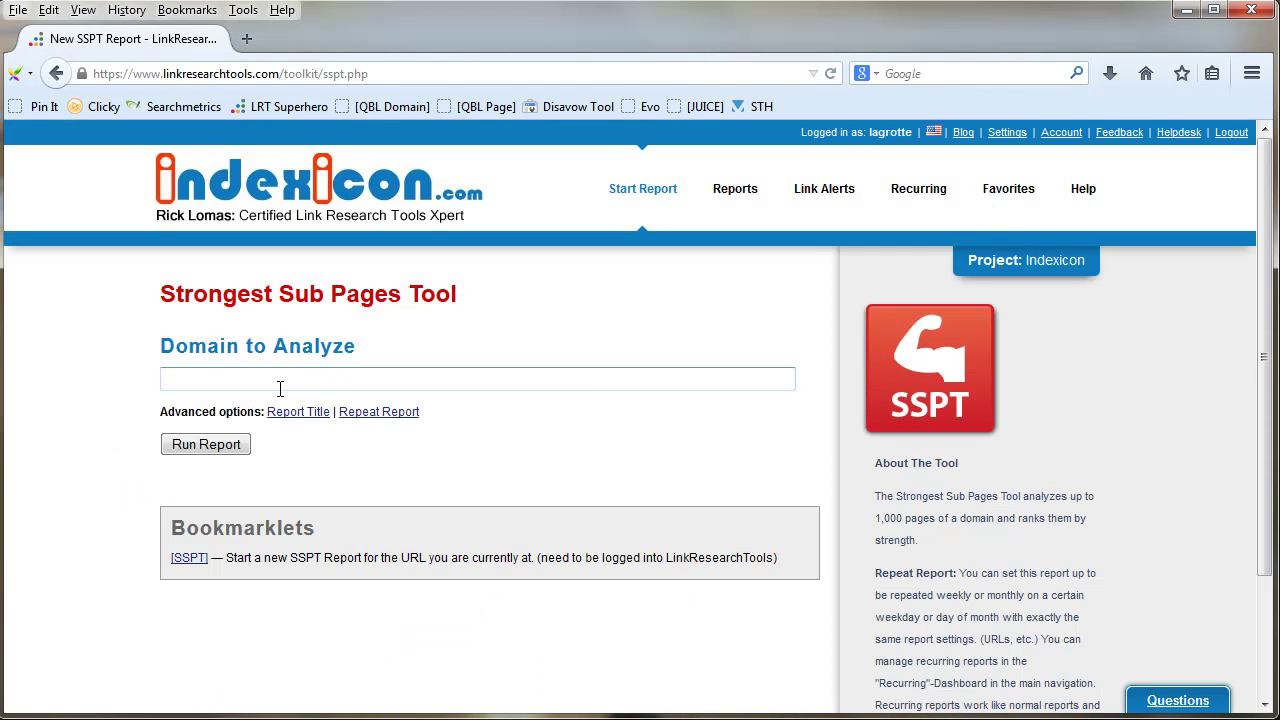
text(www)
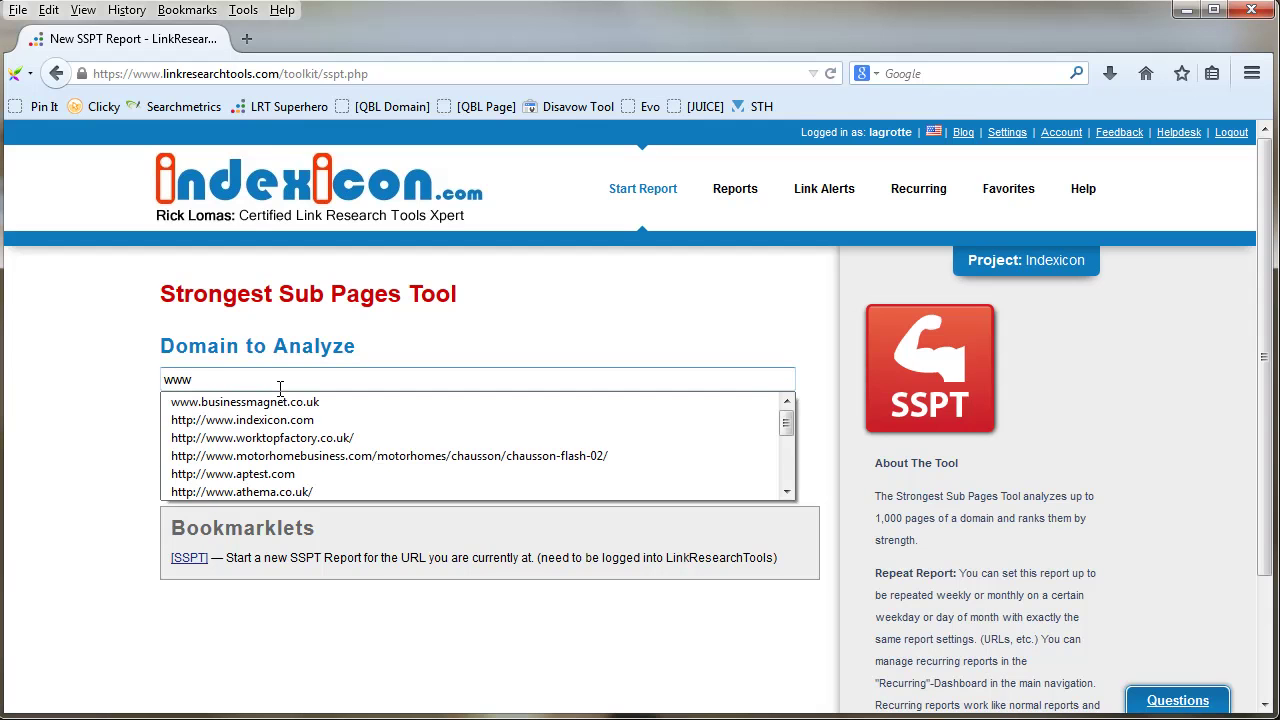
text(.indexicon)
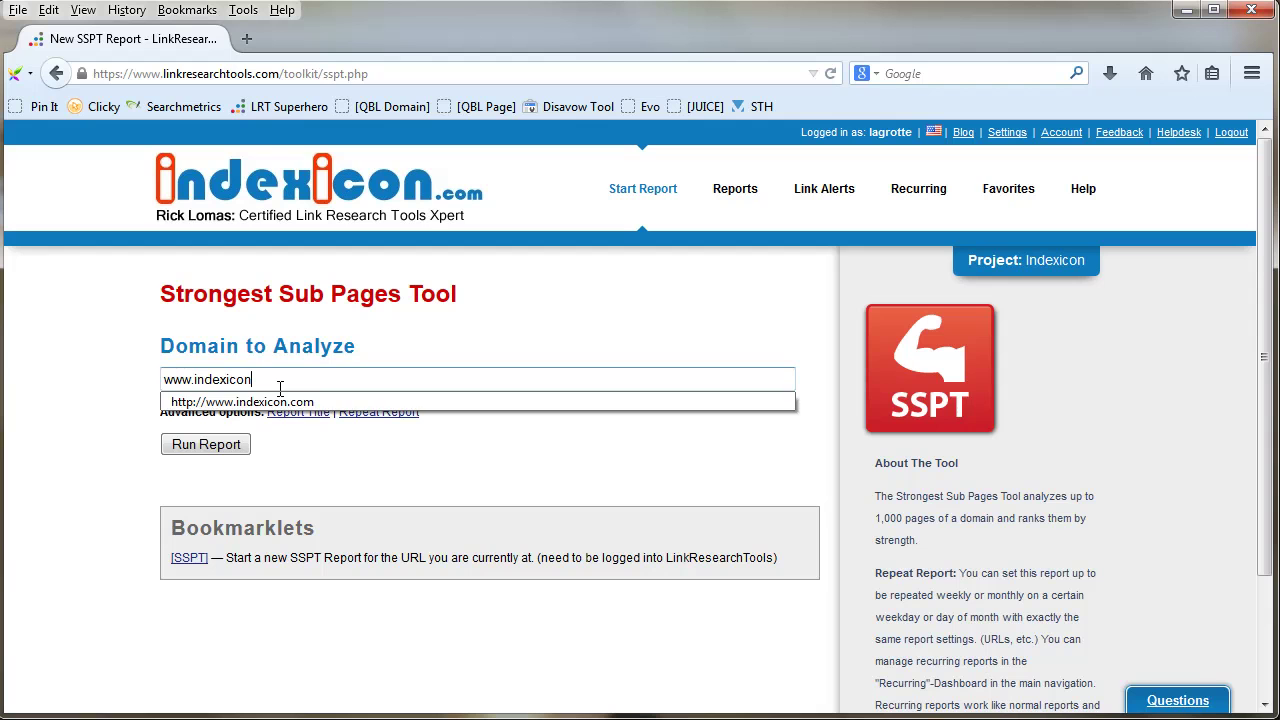
click(236, 404)
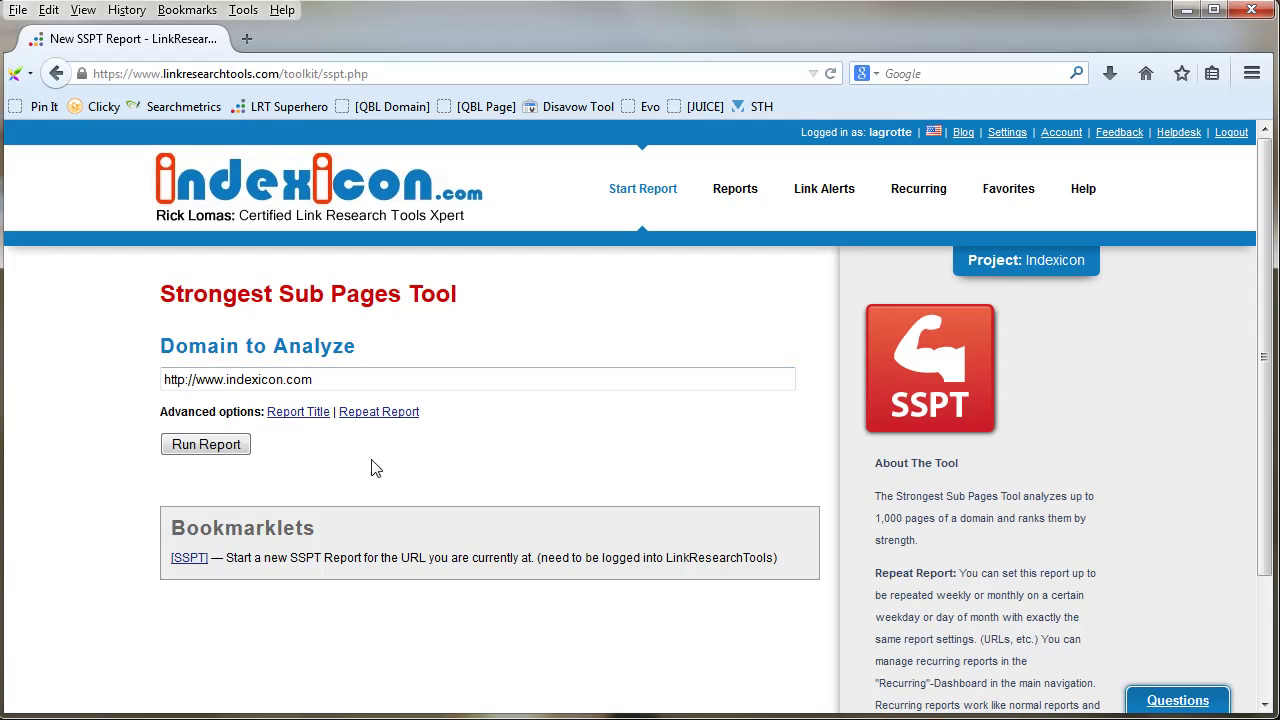
click(228, 450)
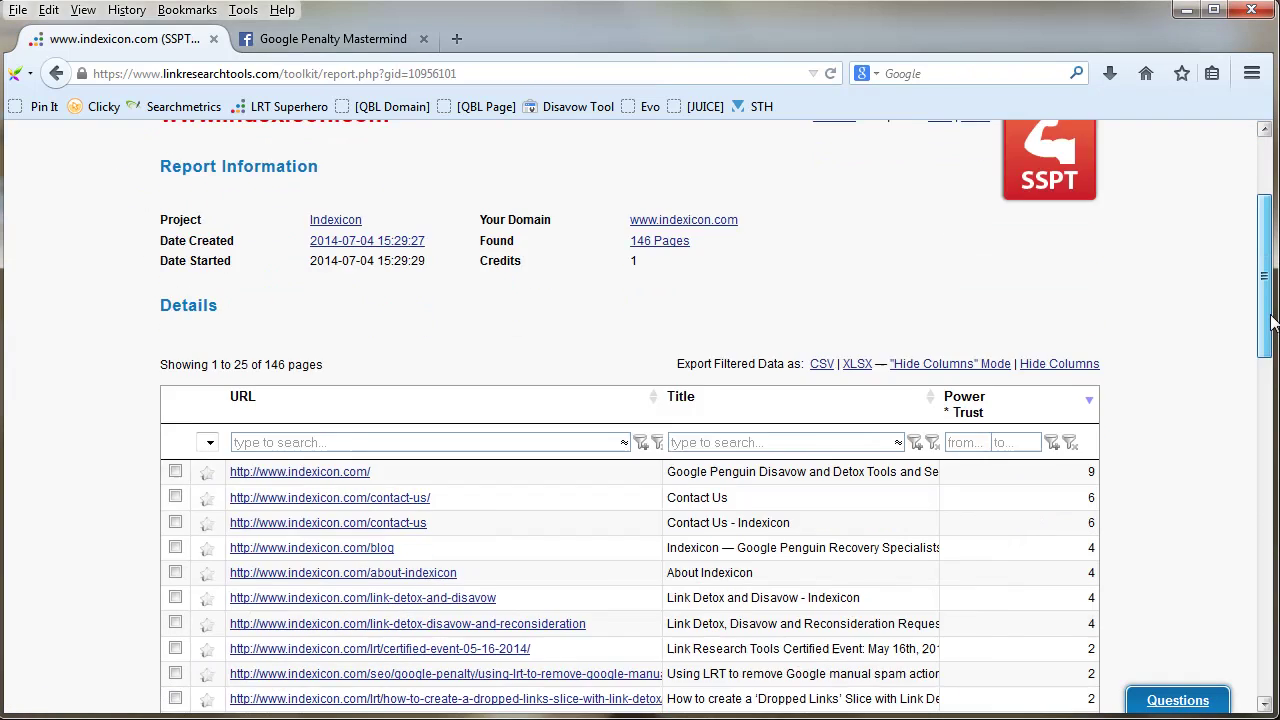
scroll(1258, 362, down, 4)
drag(1258, 362, 1254, 378)
scroll(1252, 372, down, 1)
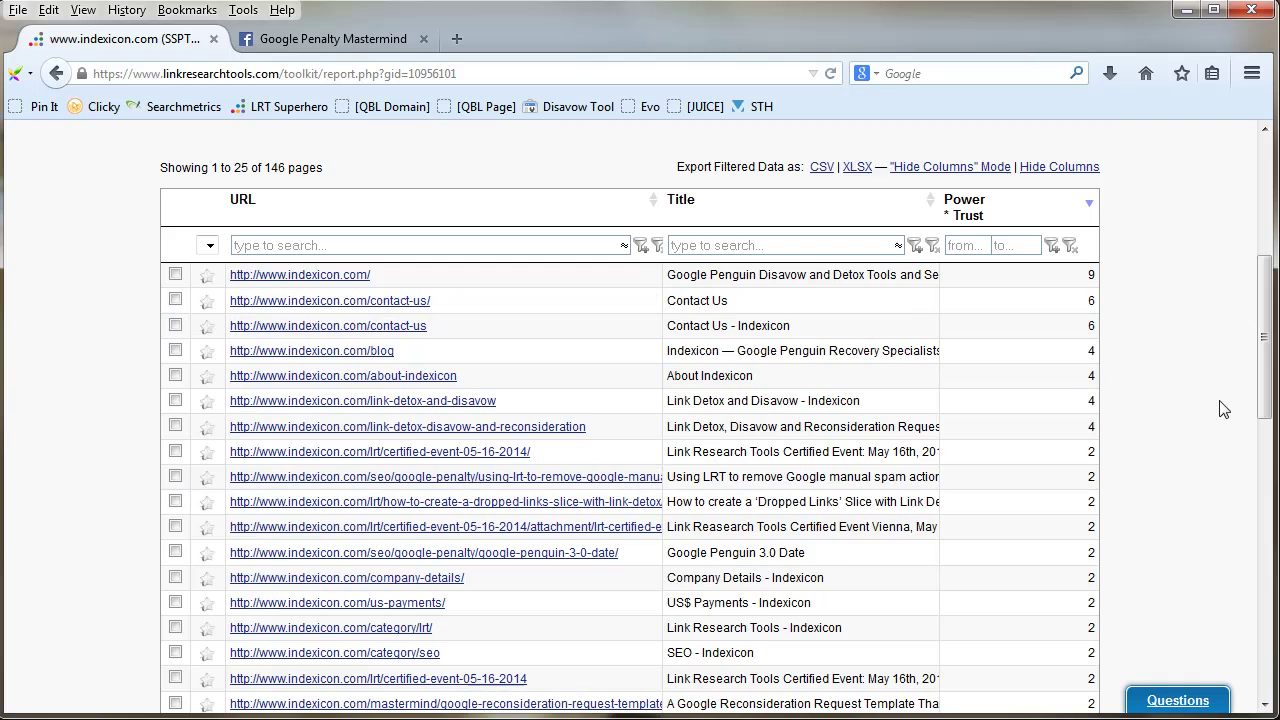
drag(1258, 398, 1236, 478)
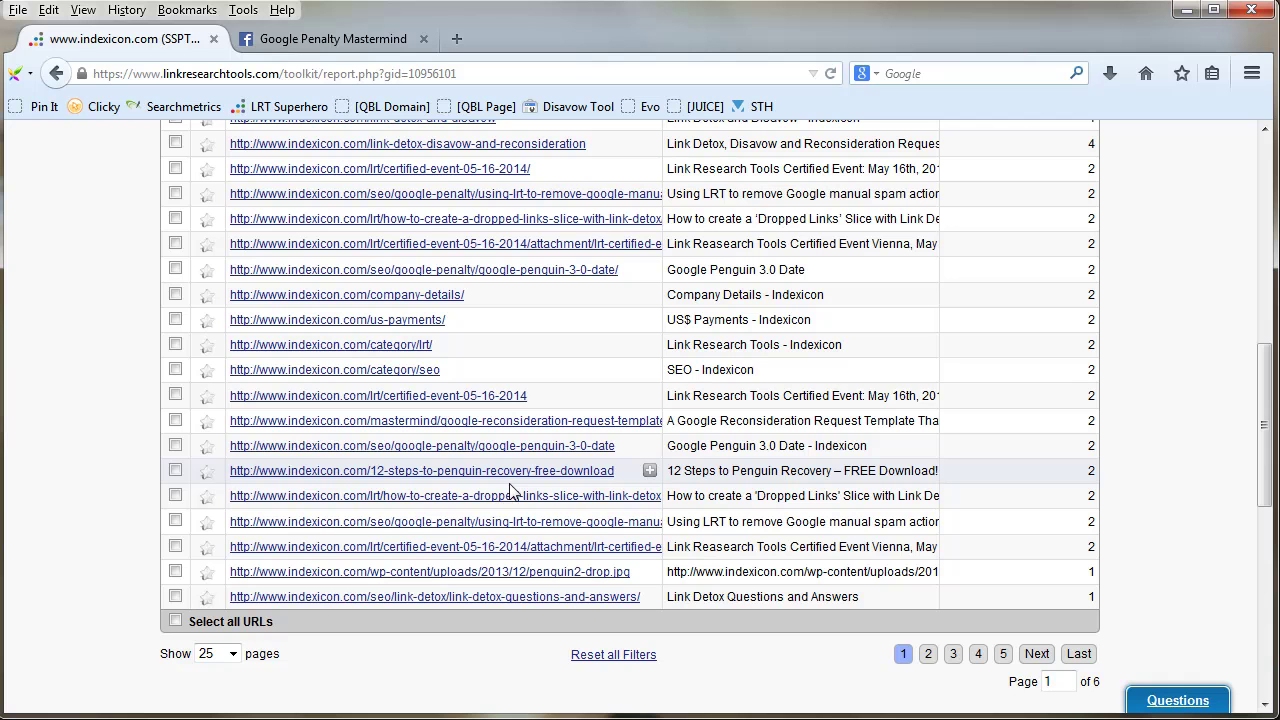
drag(1263, 400, 1270, 229)
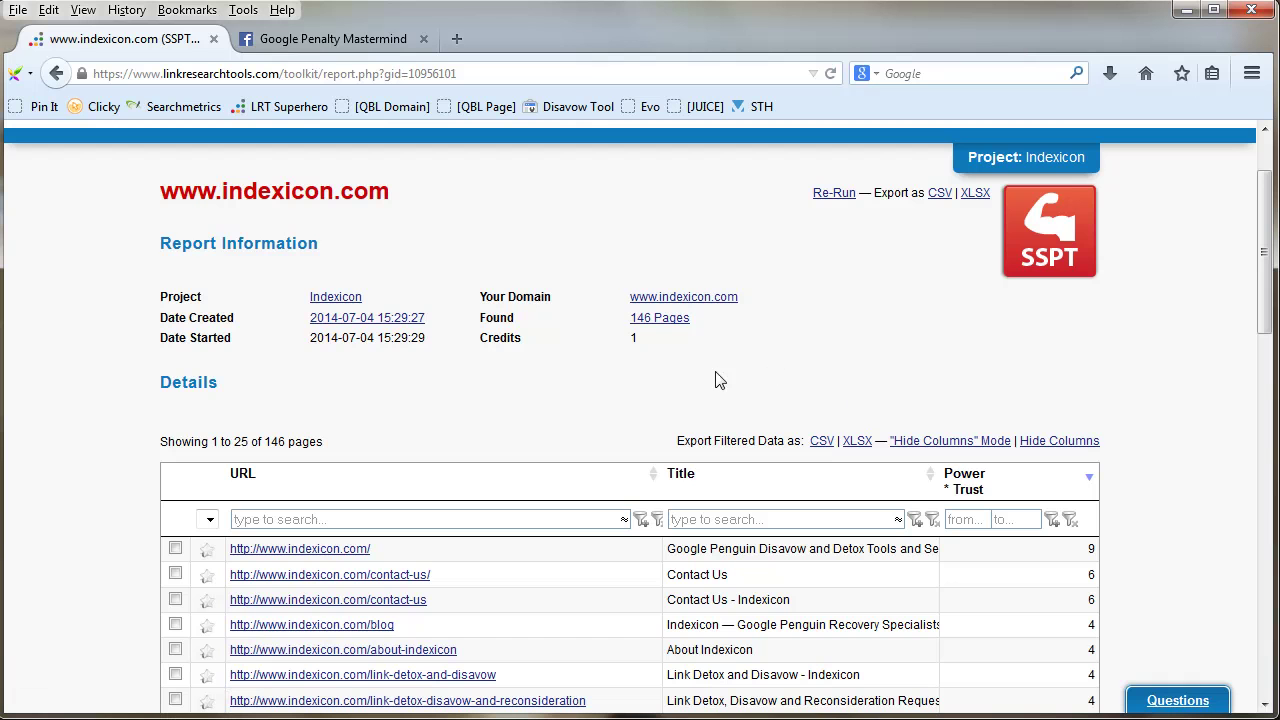
click(857, 443)
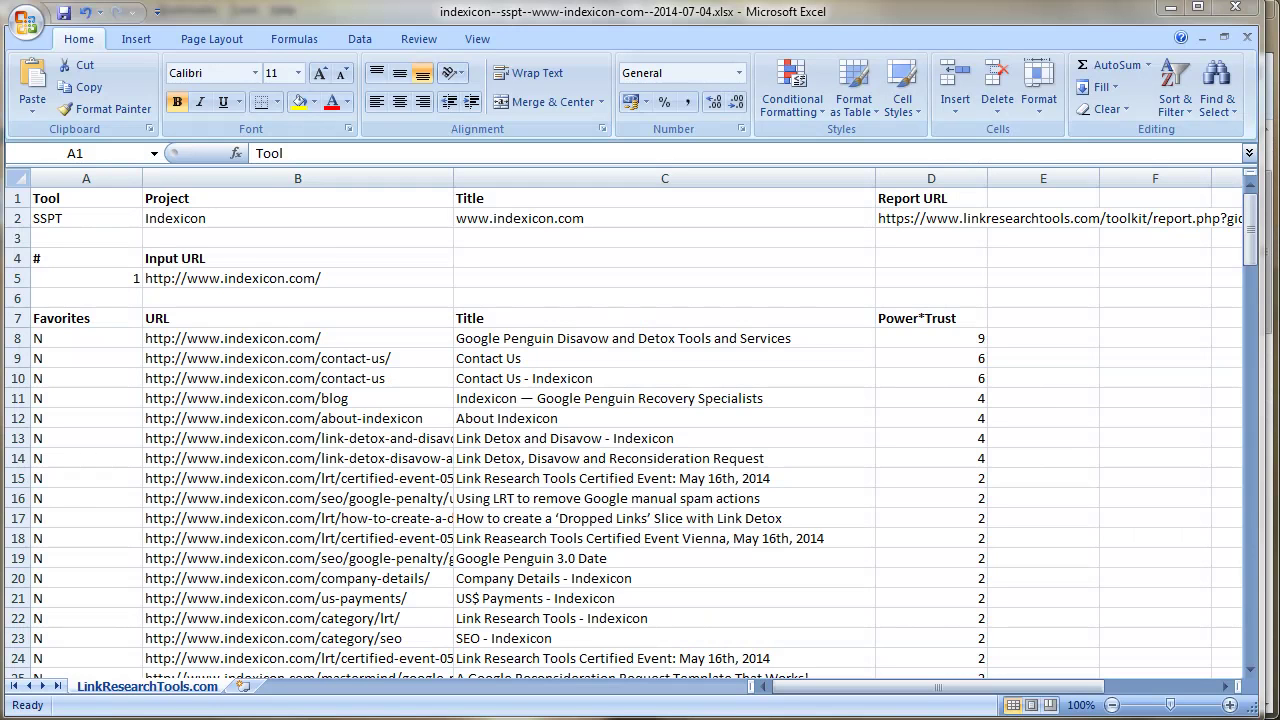
click(1254, 236)
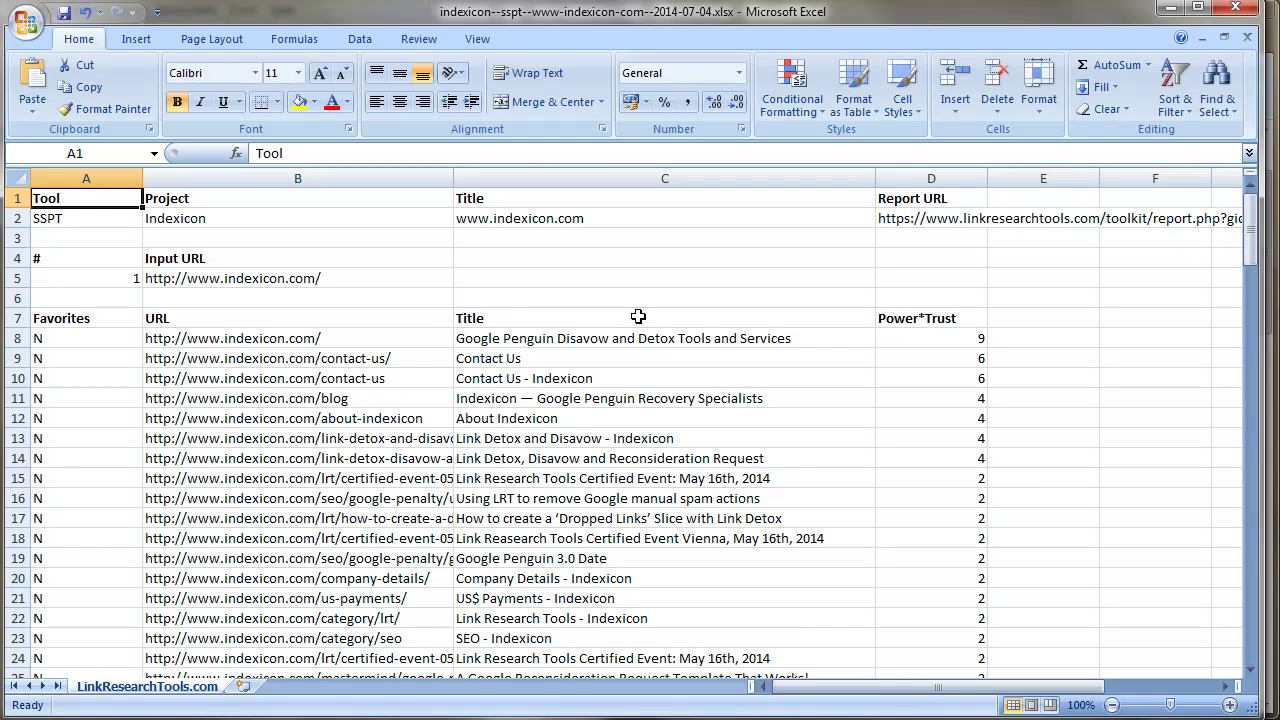
drag(1252, 250, 1223, 394)
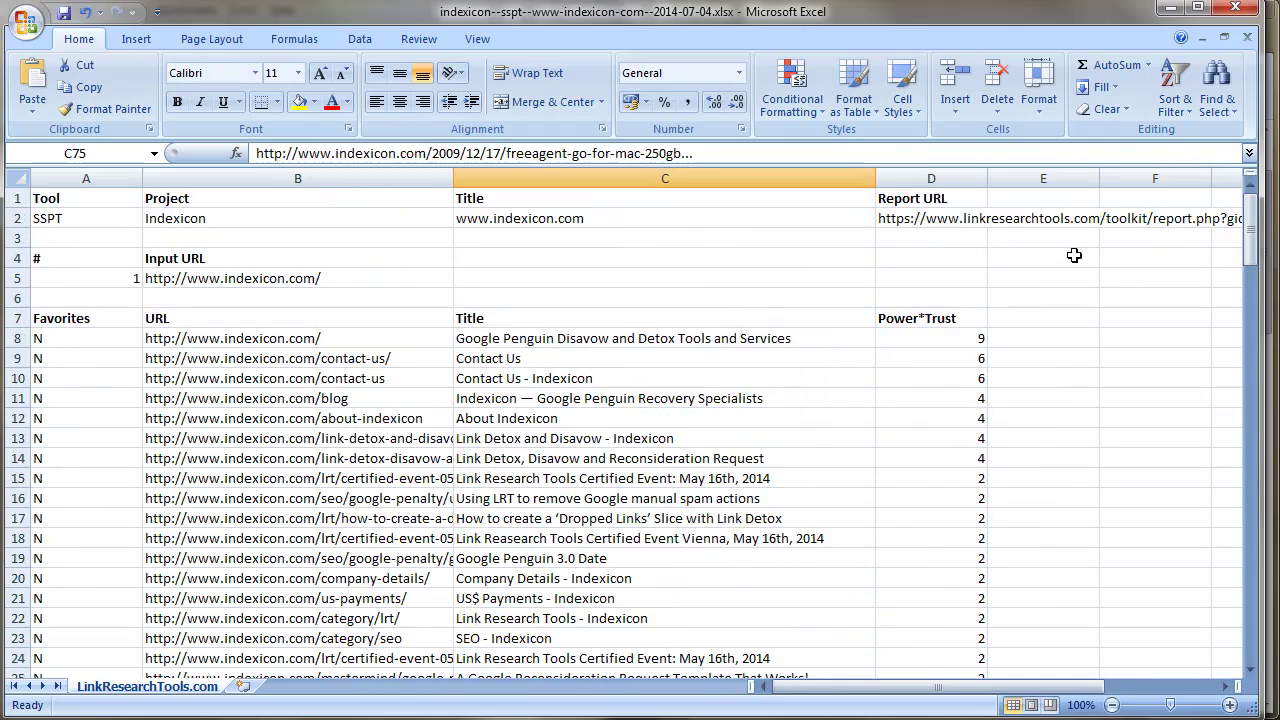